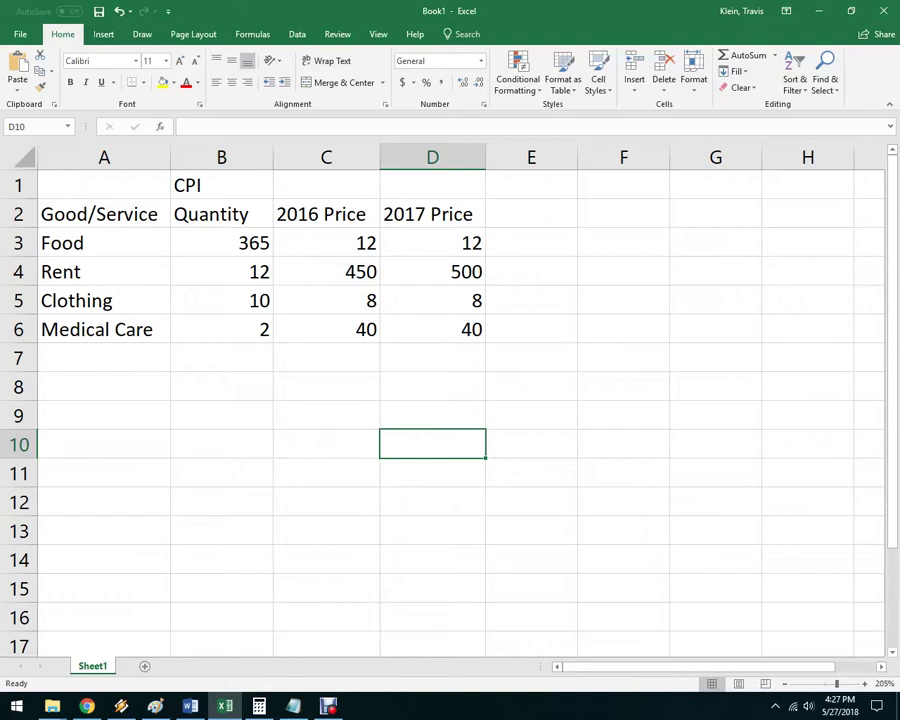
# - Switch to Chrome, search Google Images for "cpi categories" in a new tab and open the Consumer Price Index Components pie chart
pyautogui.click(87, 706)
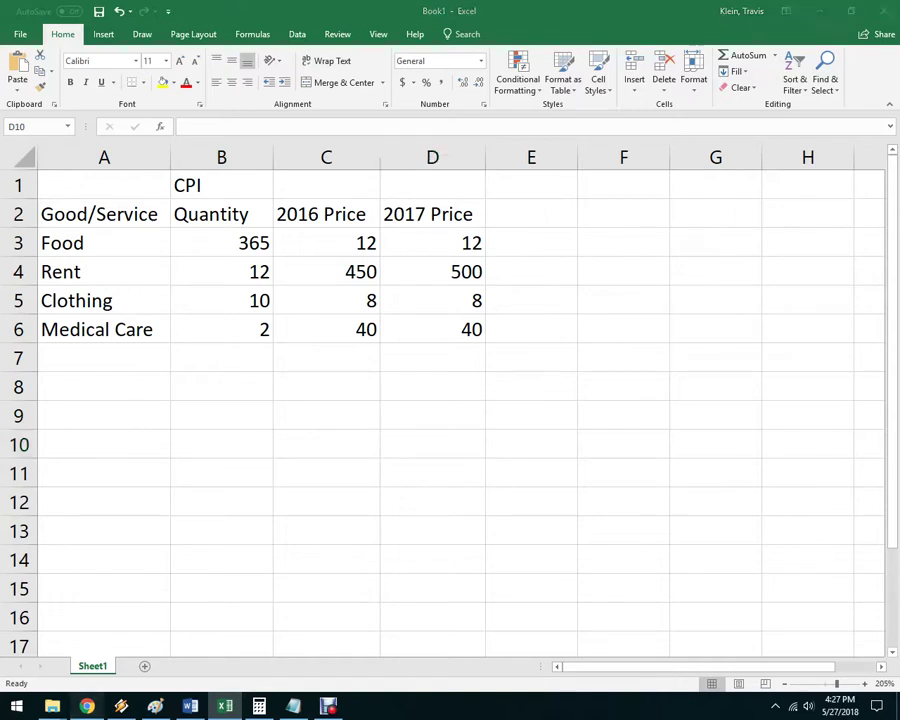
pyautogui.hotkey('ctrl', 't')
pyautogui.write('cpi categories')
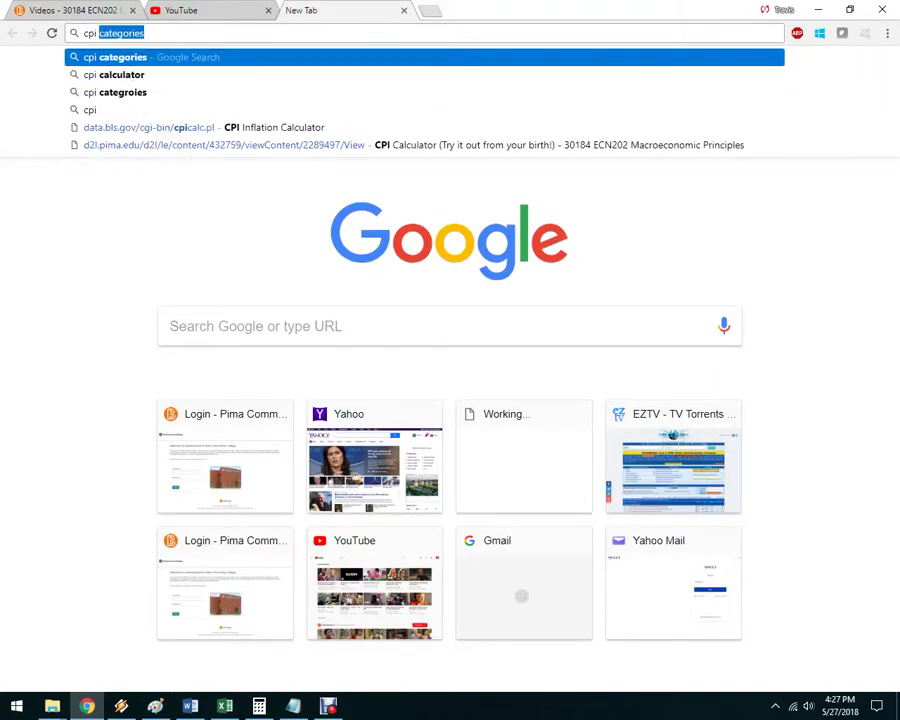
pyautogui.press('Return')
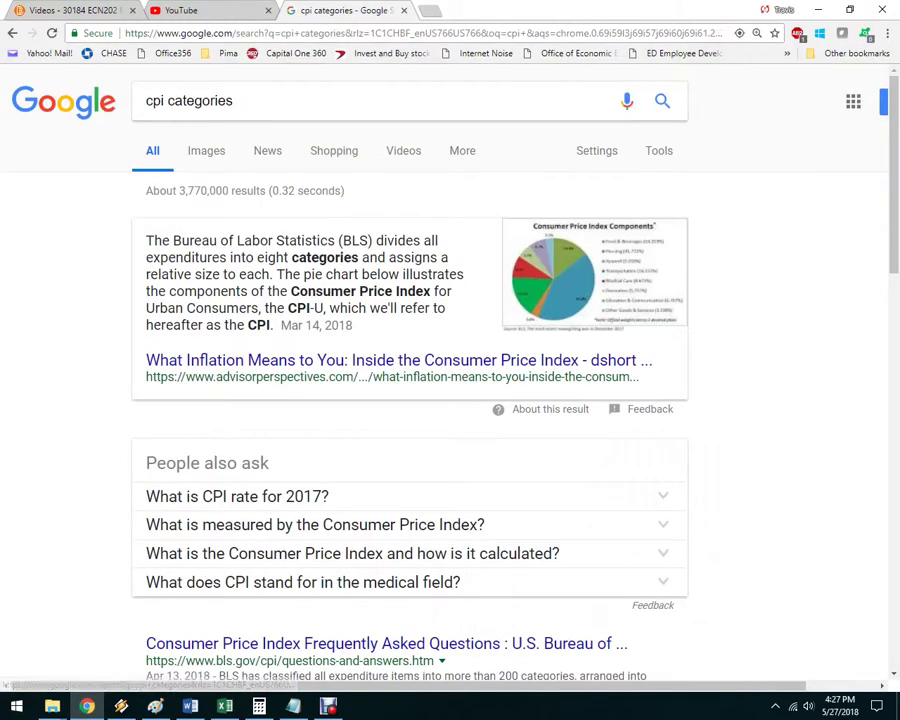
pyautogui.click(206, 151)
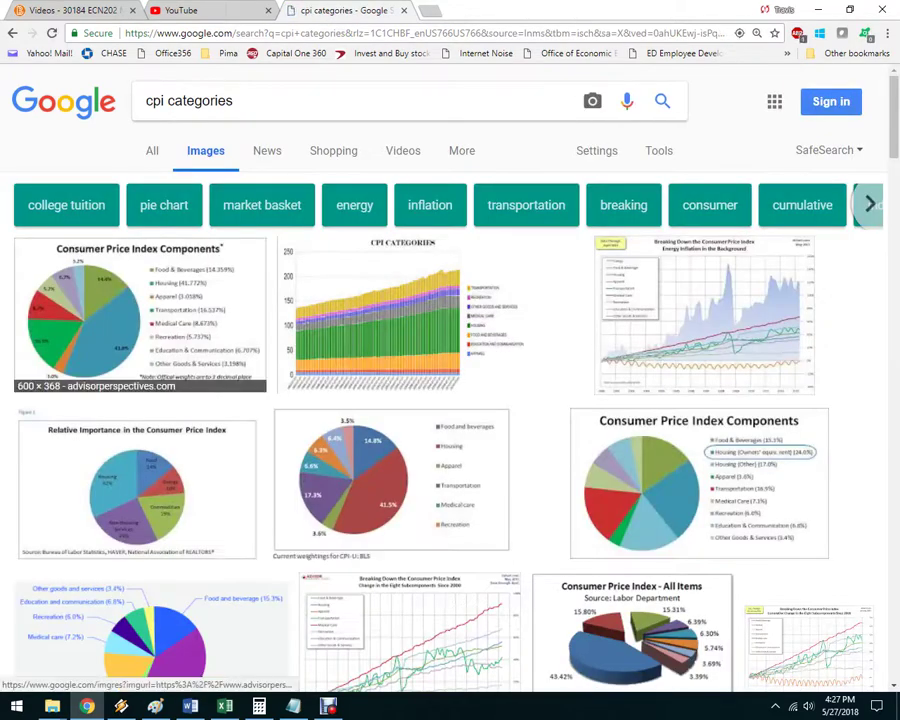
pyautogui.click(150, 312)
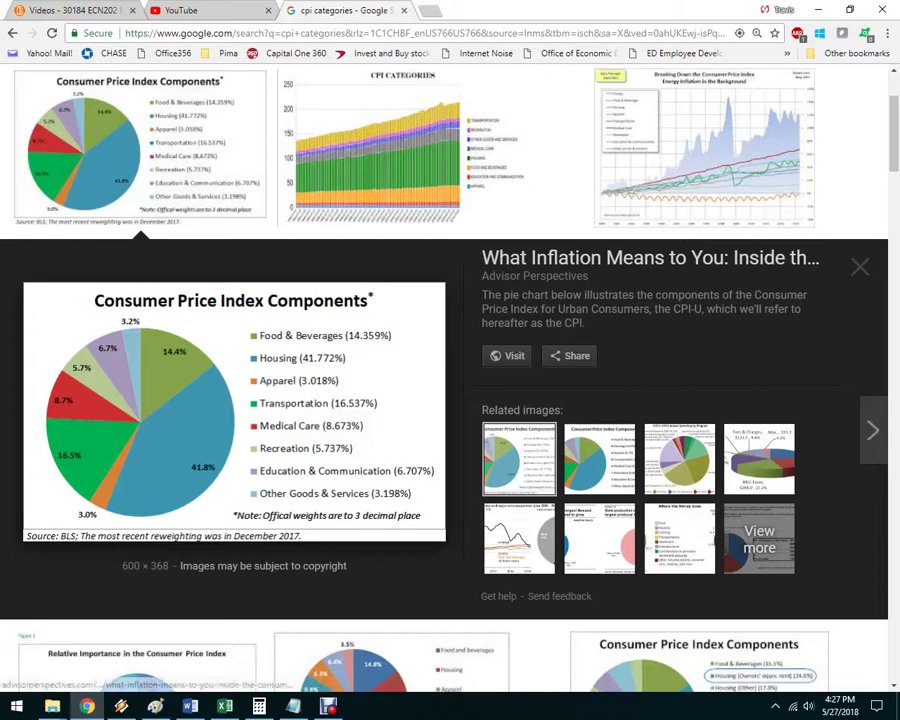
# - Return to the Excel workbook and review the listed goods, the food quantity and the 2016 prices
pyautogui.hotkey('alt', 'Tab')
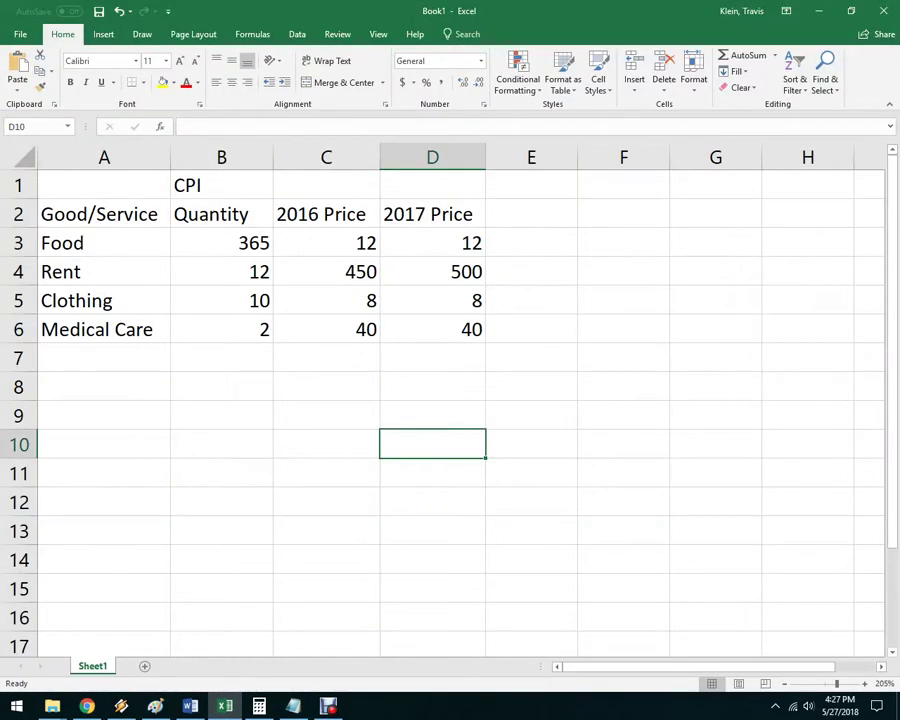
pyautogui.moveTo(104, 243); pyautogui.dragTo(104, 329)
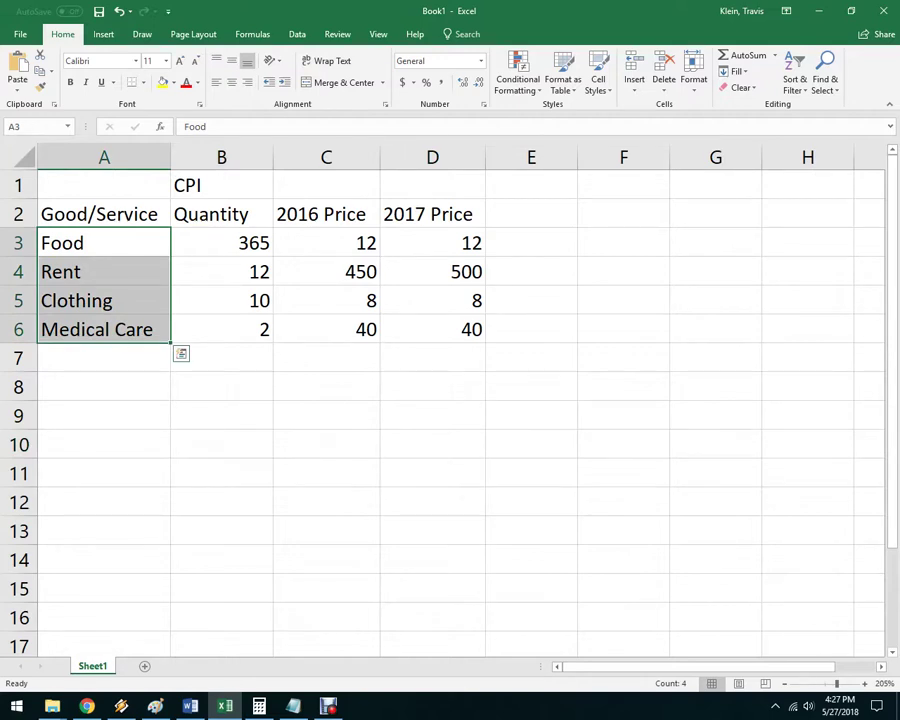
pyautogui.click(222, 243)
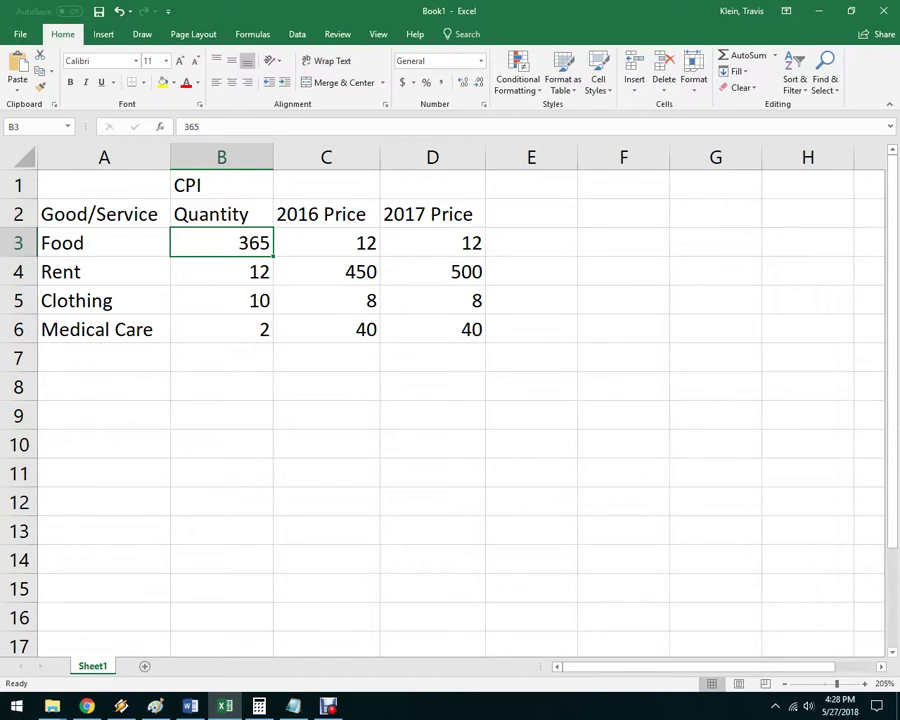
pyautogui.click(326, 214)
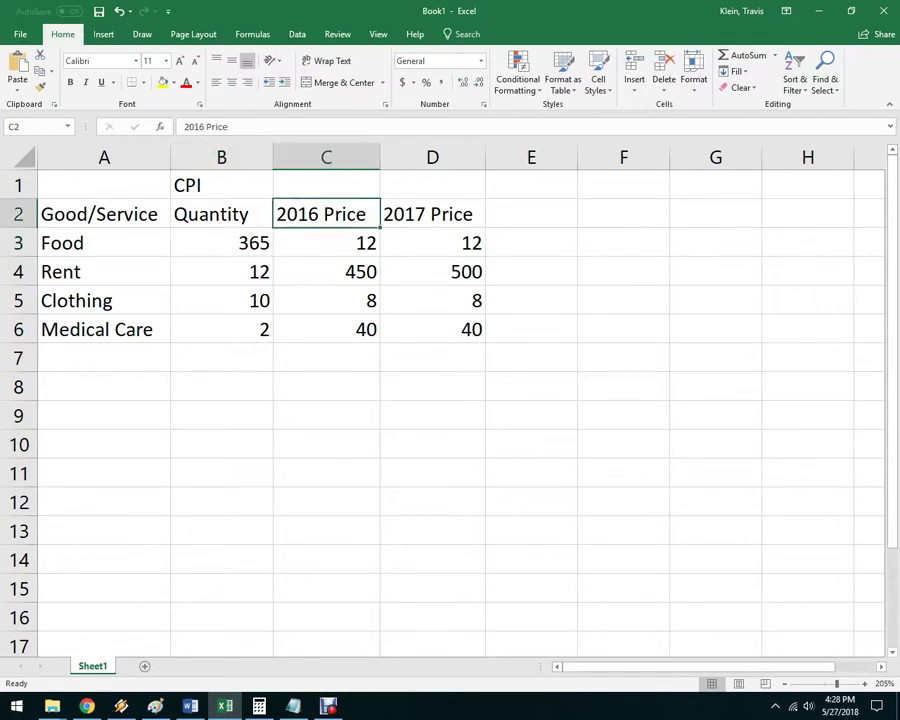
pyautogui.moveTo(326, 243); pyautogui.dragTo(326, 329)
pyautogui.click(432, 416)
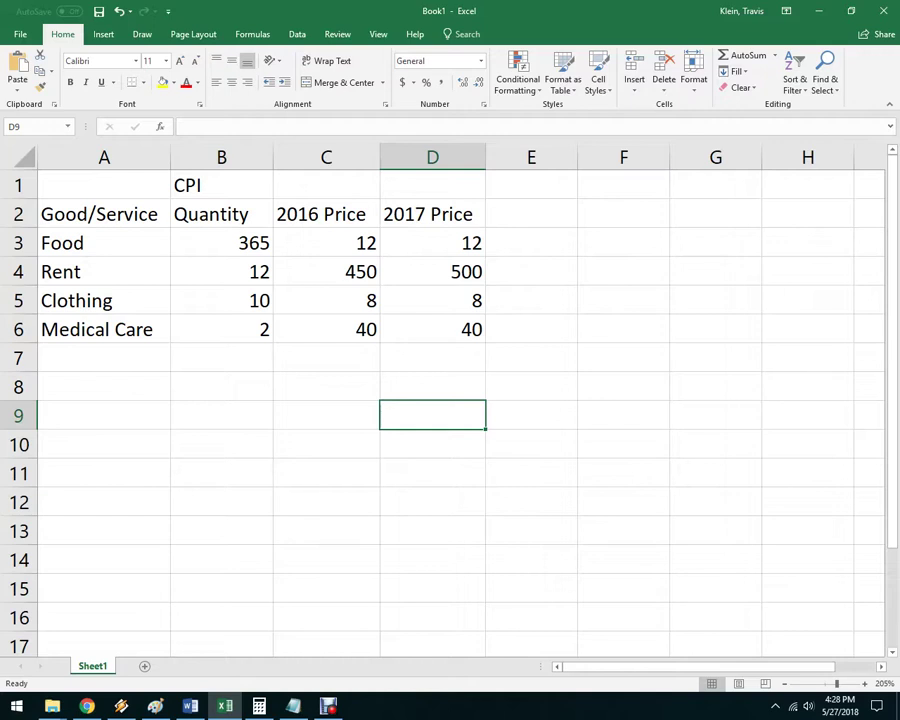
# - Insert a new column before the 2017 Price column and head it "16 Spent" in D2
pyautogui.click(440, 158)
pyautogui.rightClick(442, 162)
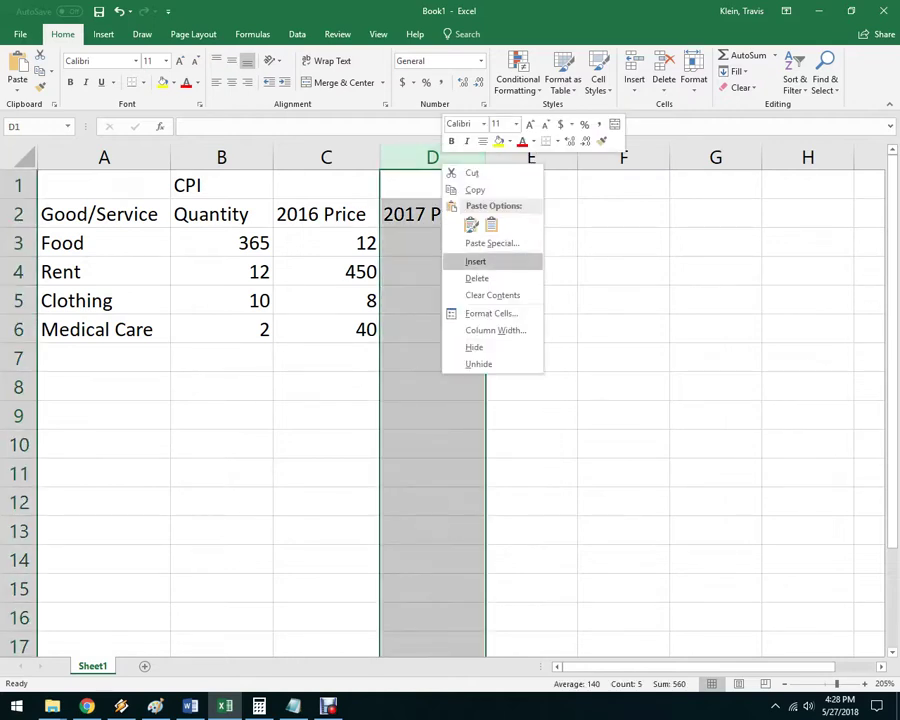
pyautogui.click(476, 261)
pyautogui.click(432, 214)
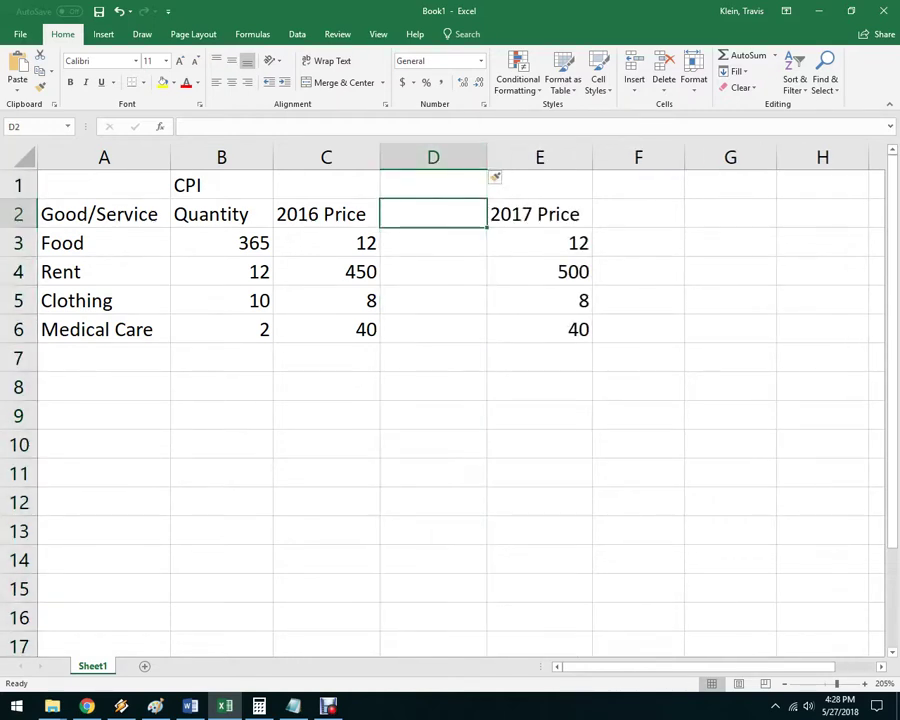
pyautogui.write('16 Spent')
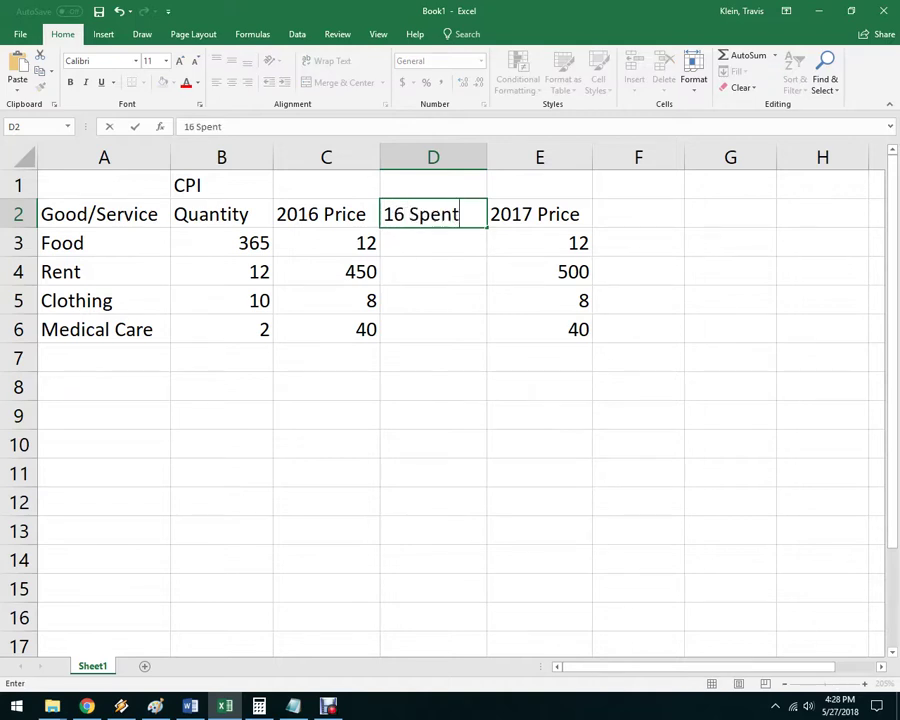
pyautogui.press('Return')
# - Add the header "17 spent" in F2, beside 2017 Price
pyautogui.press('Up')
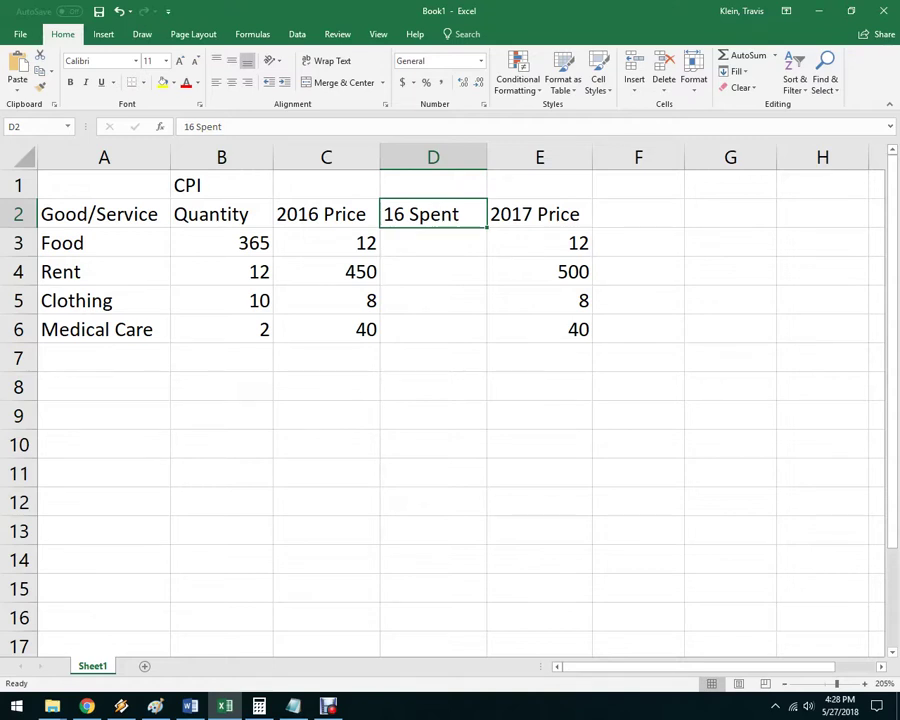
pyautogui.press('Right')
pyautogui.press('Right')
pyautogui.write('2')
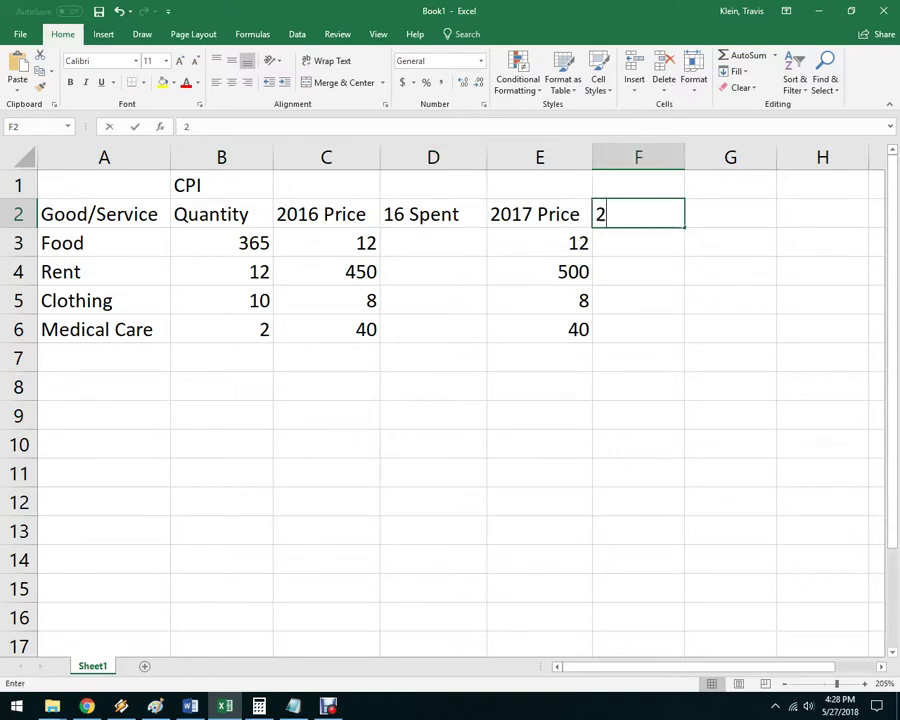
pyautogui.press('BackSpace')
pyautogui.write('17 ps')
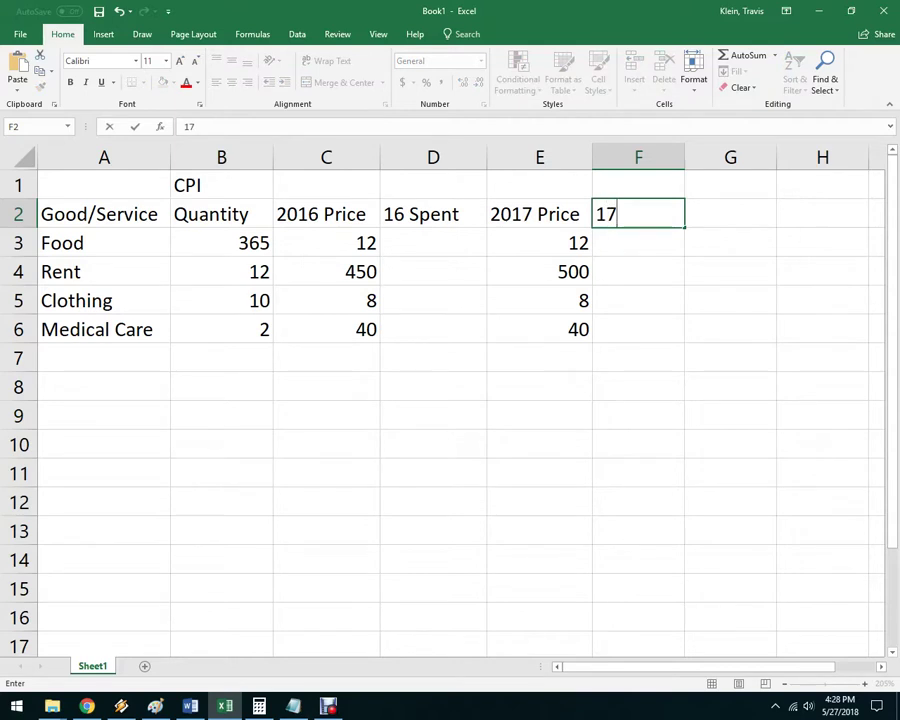
pyautogui.press('BackSpace')
pyautogui.press('BackSpace')
pyautogui.write('spent')
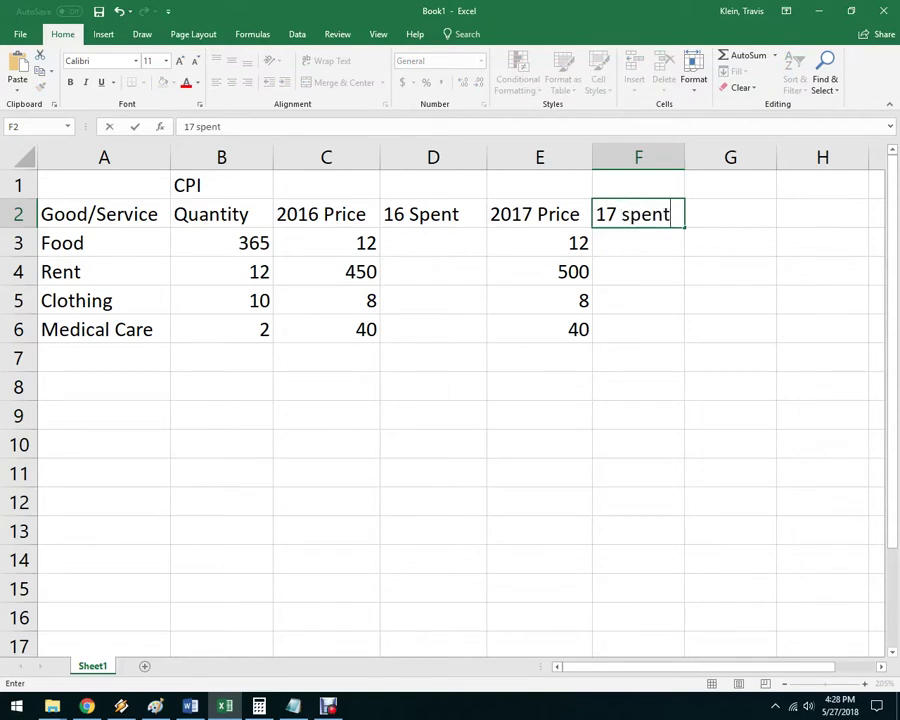
pyautogui.press('Return')
# - Calculate the 2016 food spending in D3 with =B3*C3 and fill the formula down to D6
pyautogui.click(433, 243)
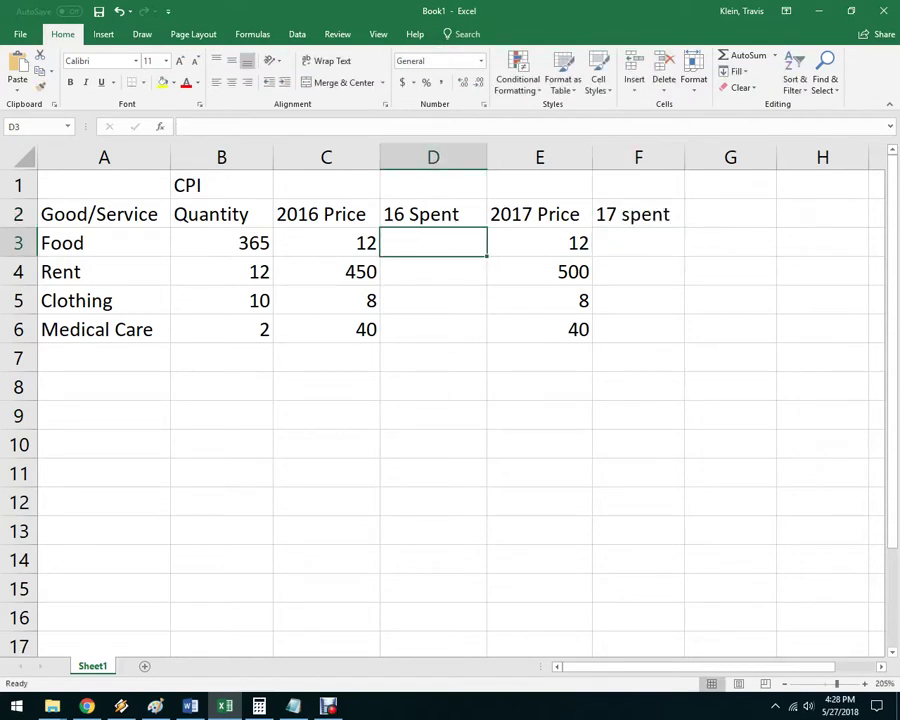
pyautogui.write('=')
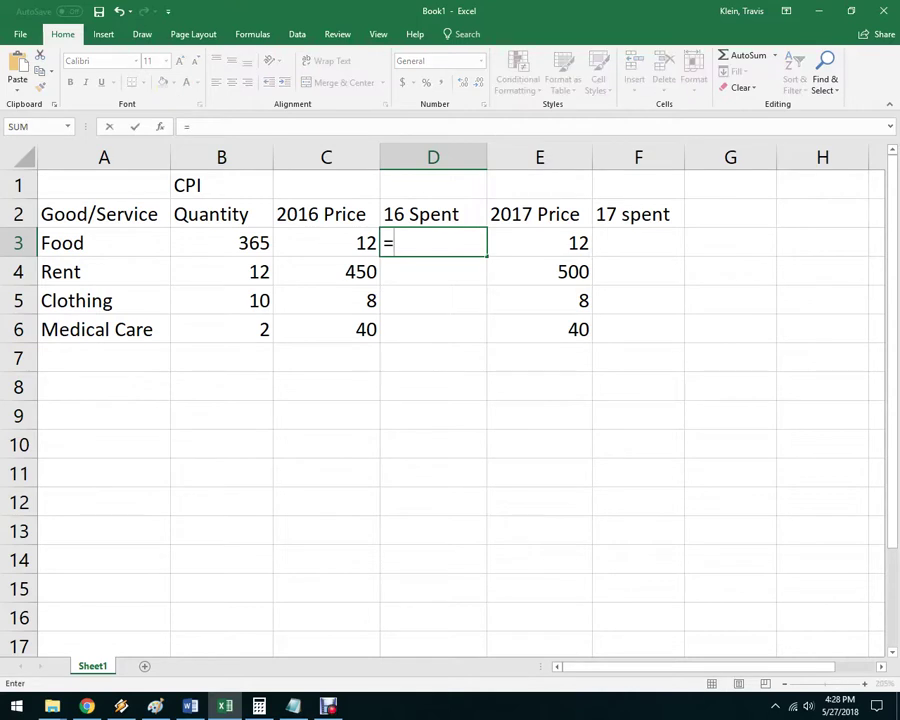
pyautogui.click(221, 243)
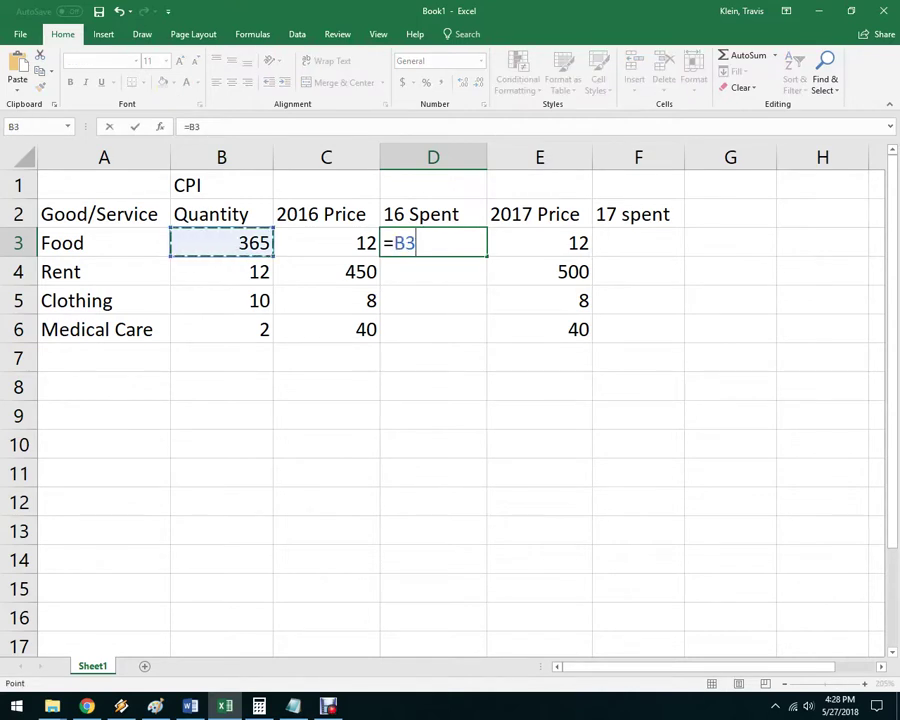
pyautogui.write('*')
pyautogui.click(326, 243)
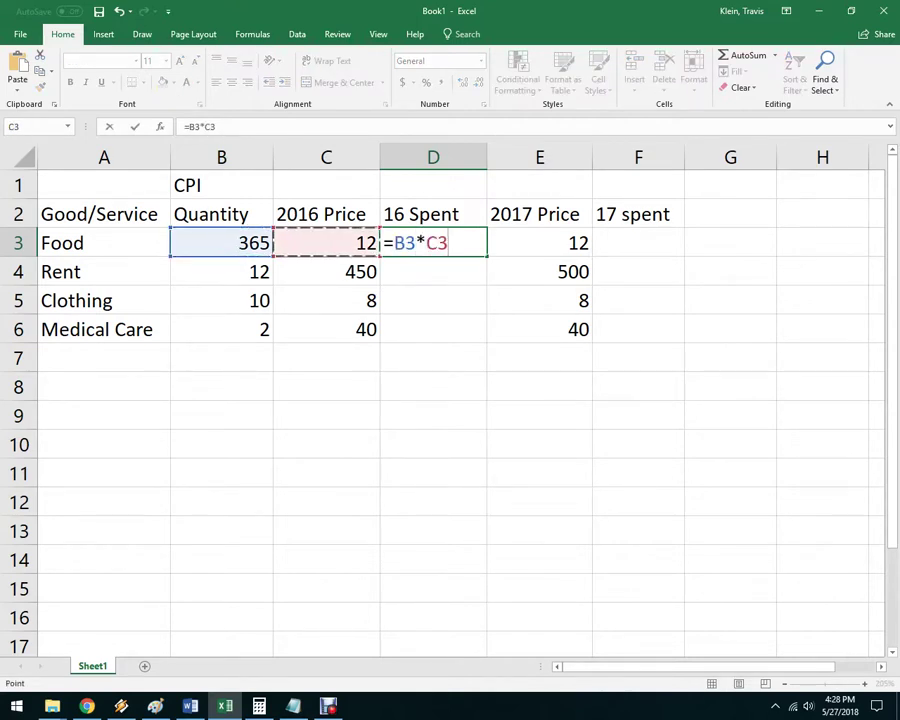
pyautogui.press('Return')
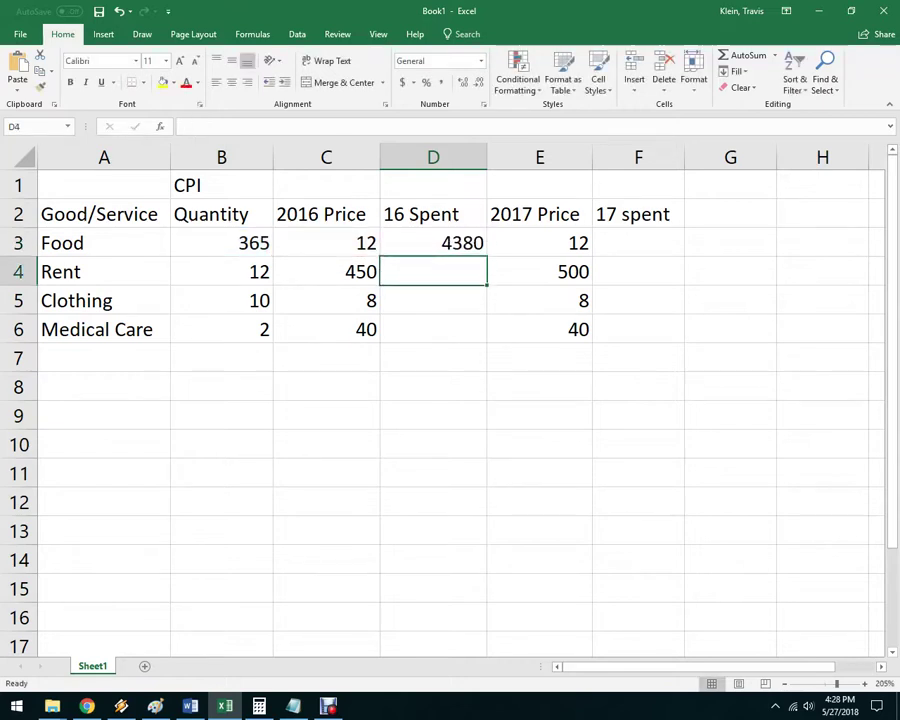
pyautogui.click(433, 243)
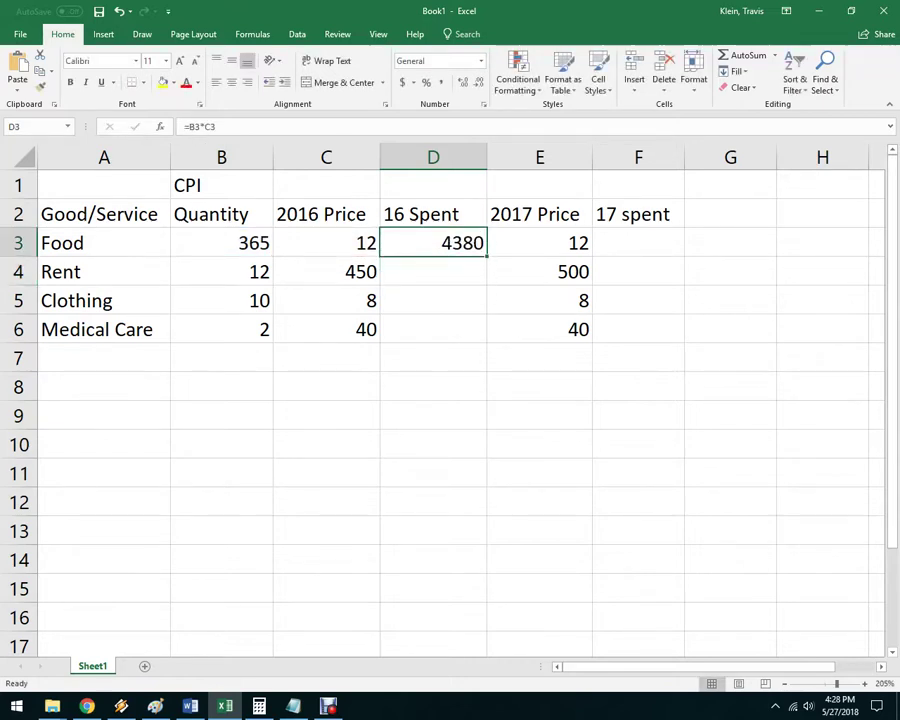
pyautogui.moveTo(487, 257); pyautogui.dragTo(486, 340)
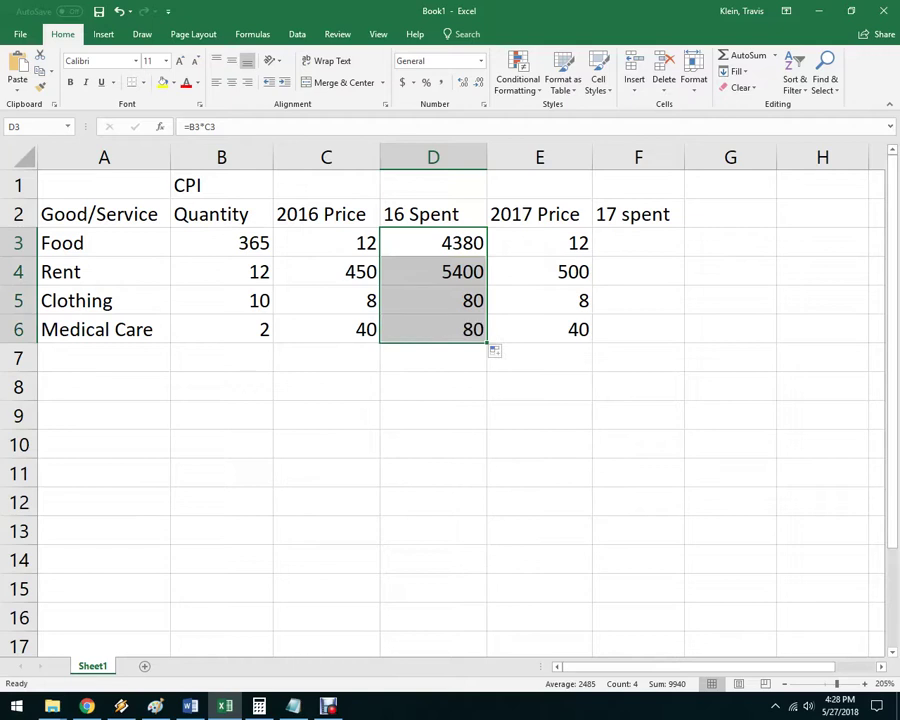
pyautogui.click(638, 415)
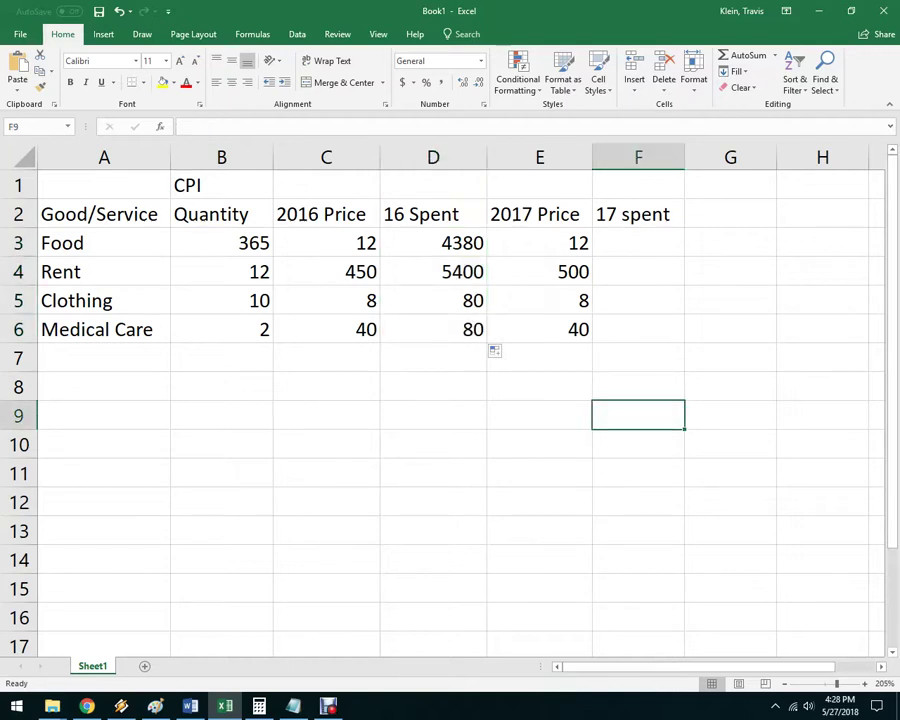
# - Calculate the 2017 food spending in F3 with =E3*B3 and fill the formula down to F6
pyautogui.click(638, 243)
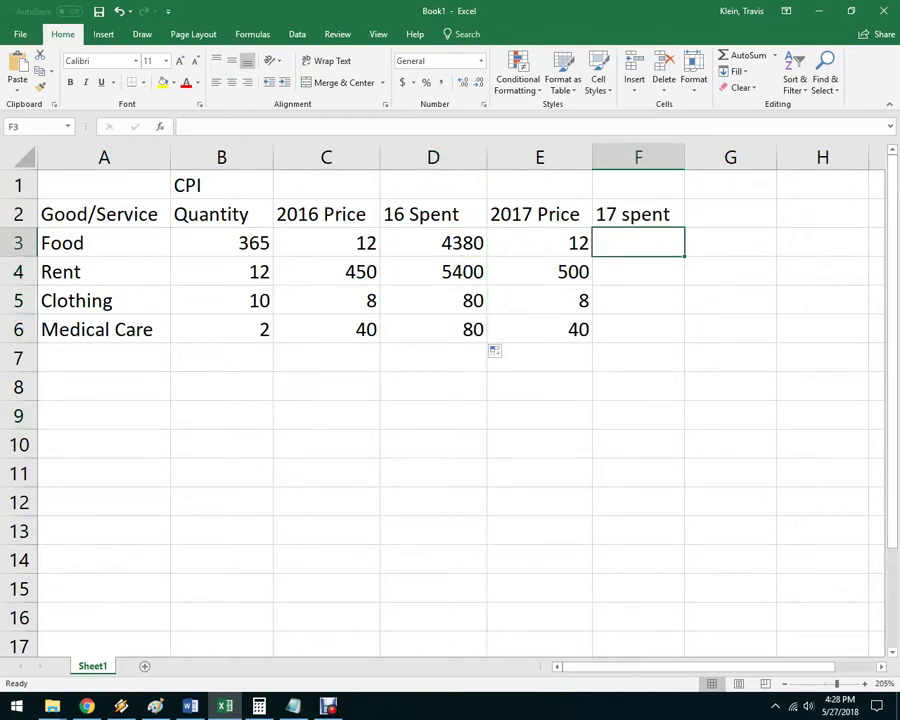
pyautogui.write('=')
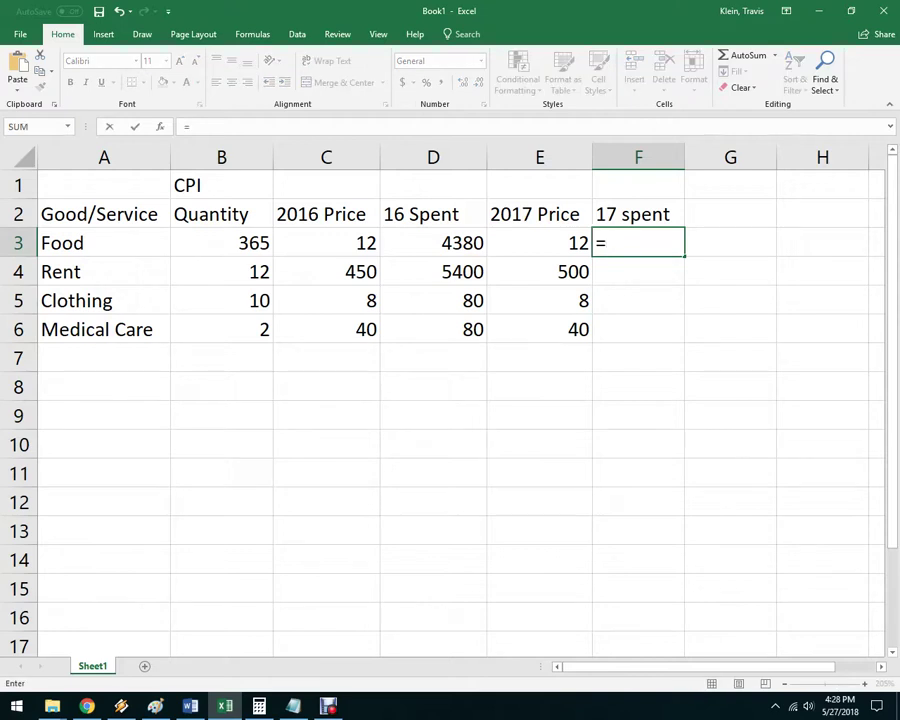
pyautogui.click(540, 243)
pyautogui.write('*')
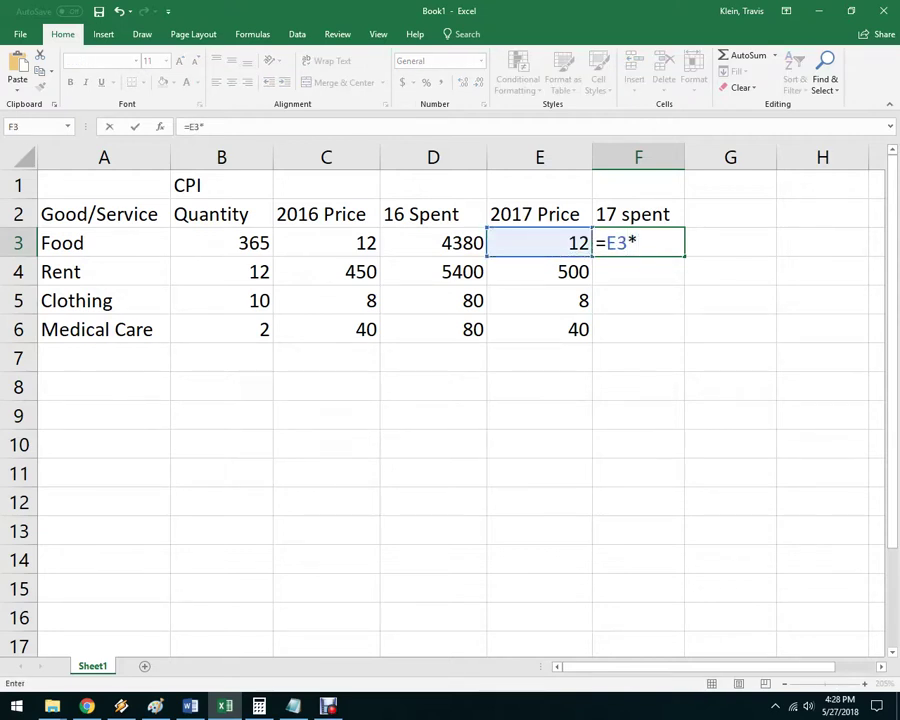
pyautogui.click(221, 243)
pyautogui.press('Return')
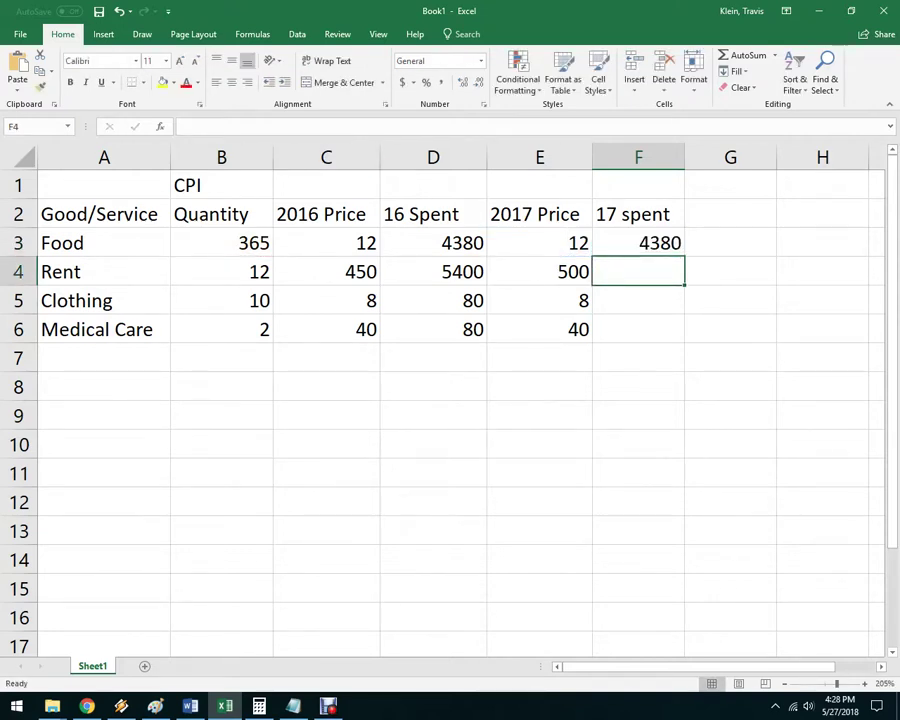
pyautogui.click(638, 243)
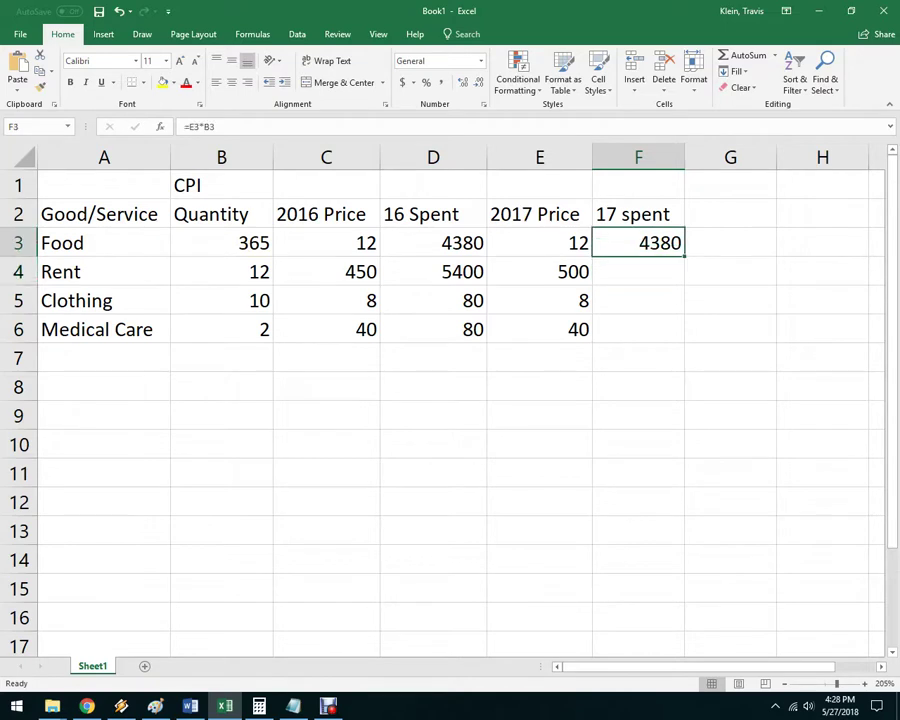
pyautogui.doubleClick(684, 257)
pyautogui.click(730, 444)
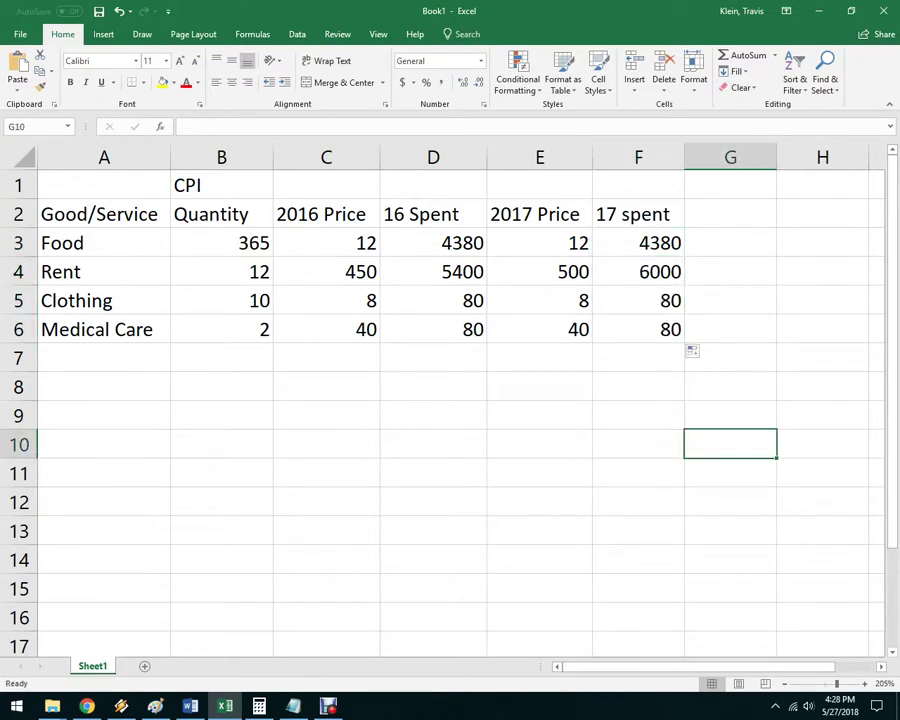
# - Enter the label "Total Spending" in C8 and widen column C to fit it
pyautogui.click(326, 387)
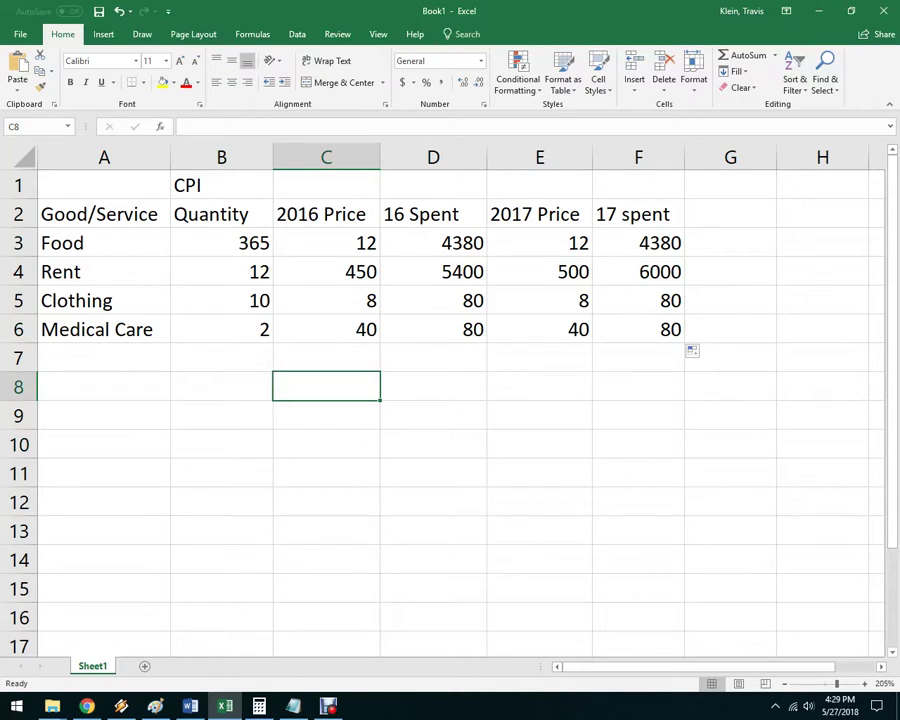
pyautogui.write('Total')
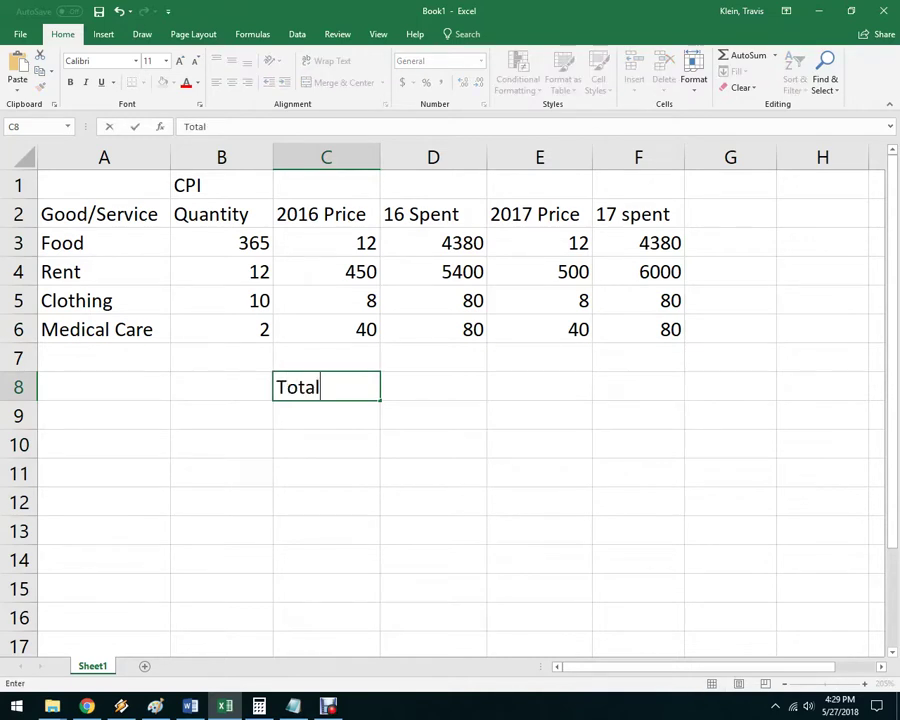
pyautogui.write(' Spending')
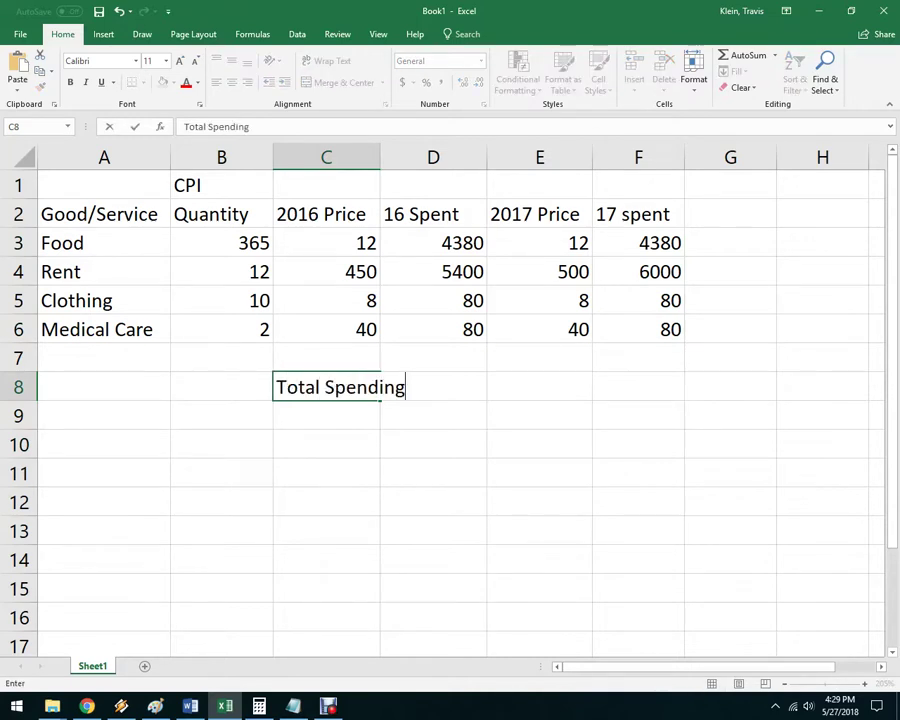
pyautogui.press('Return')
pyautogui.moveTo(380, 157); pyautogui.dragTo(416, 157)
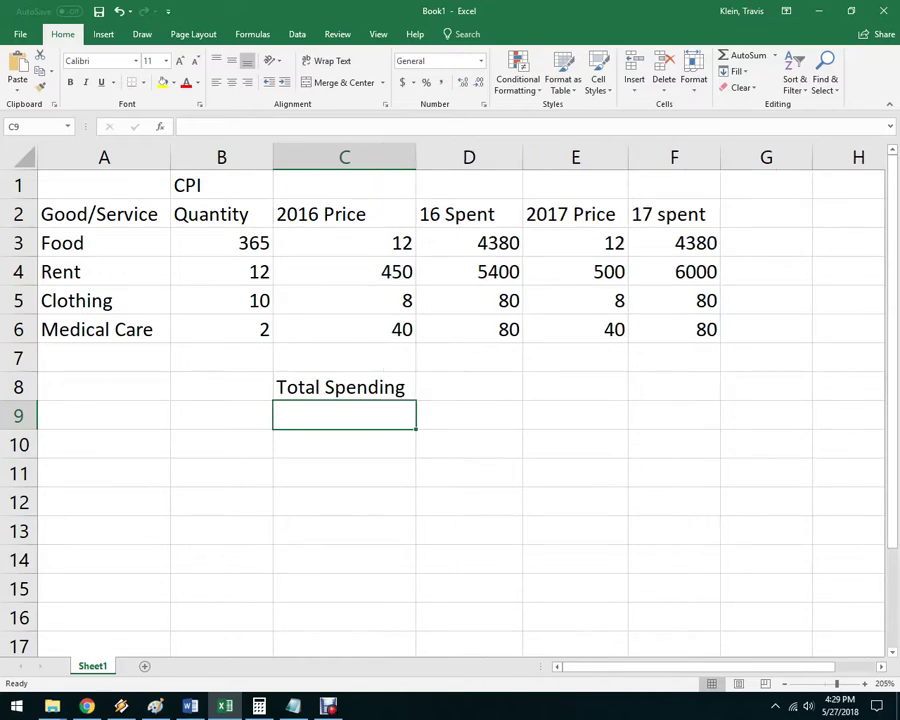
# - Total the 2016 spending in D8 with =SUM(D3:D6)
pyautogui.click(469, 387)
pyautogui.write('=')
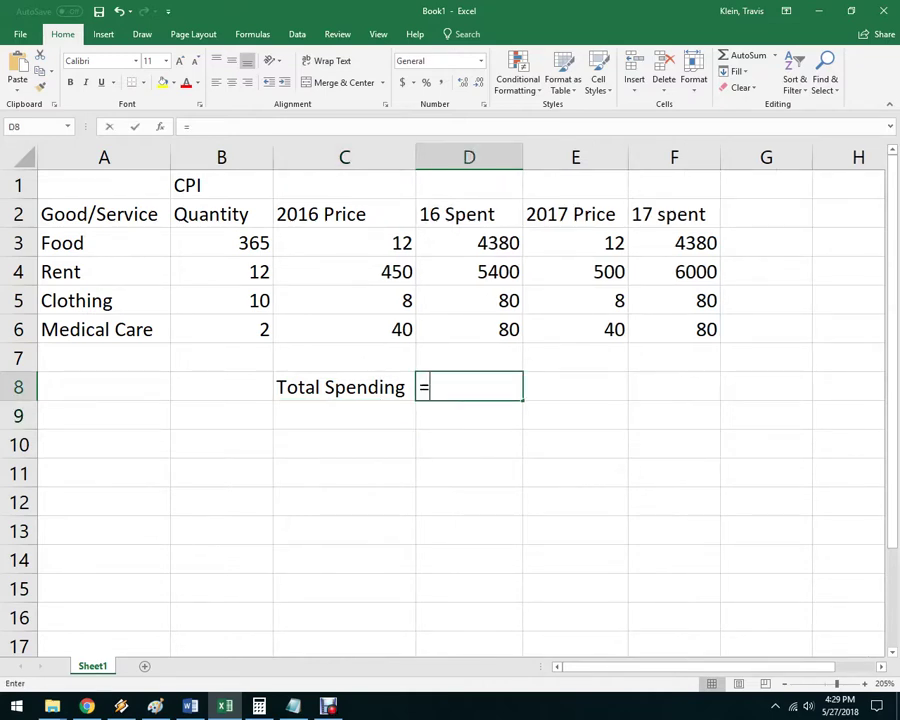
pyautogui.click(469, 243)
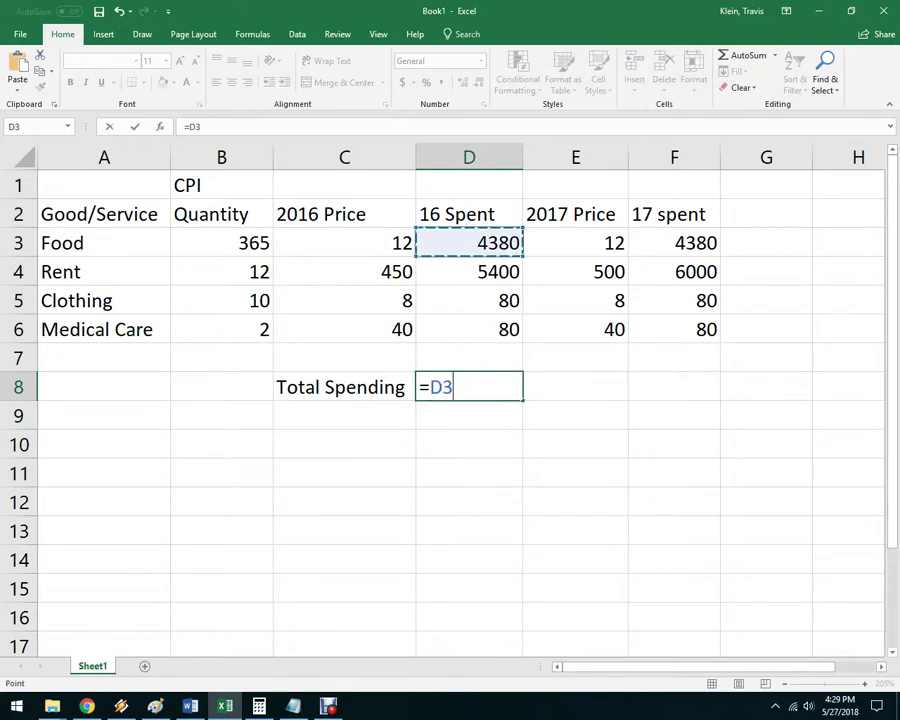
pyautogui.press('BackSpace')
pyautogui.press('BackSpace')
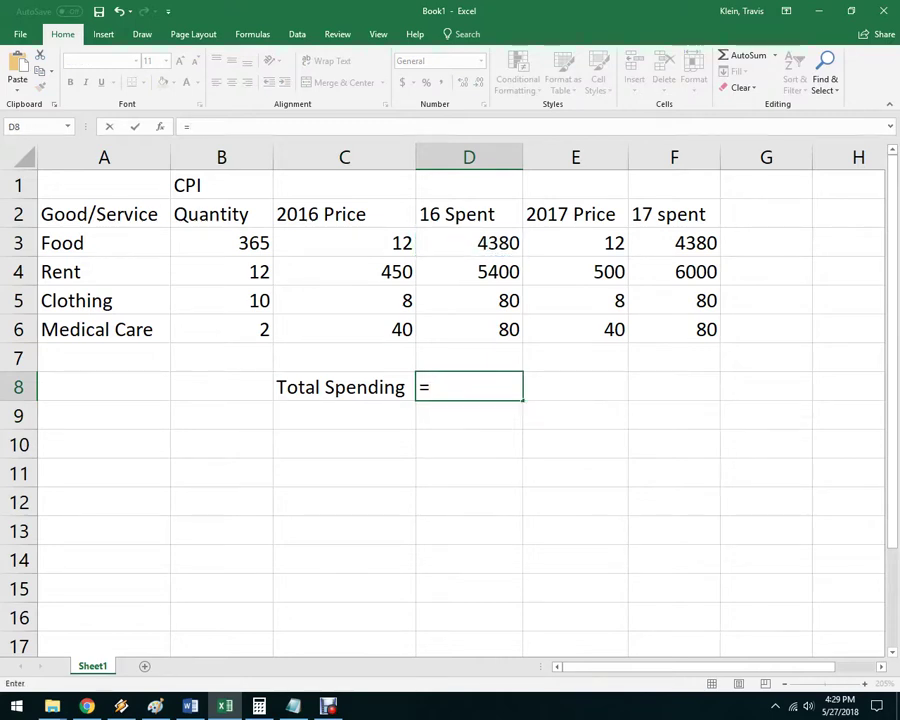
pyautogui.write('sum(')
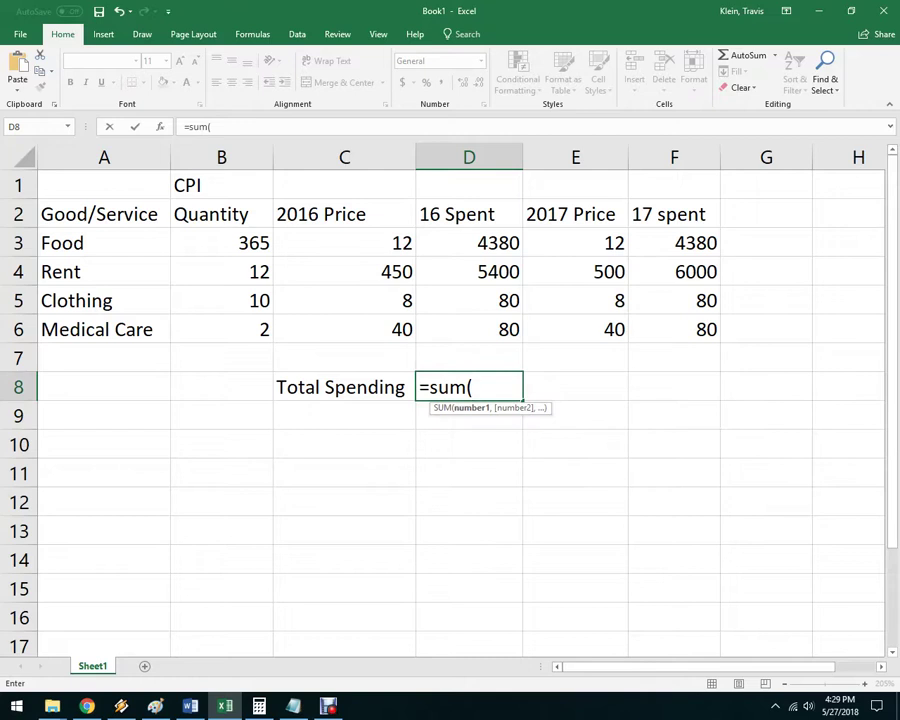
pyautogui.moveTo(469, 243); pyautogui.dragTo(469, 329)
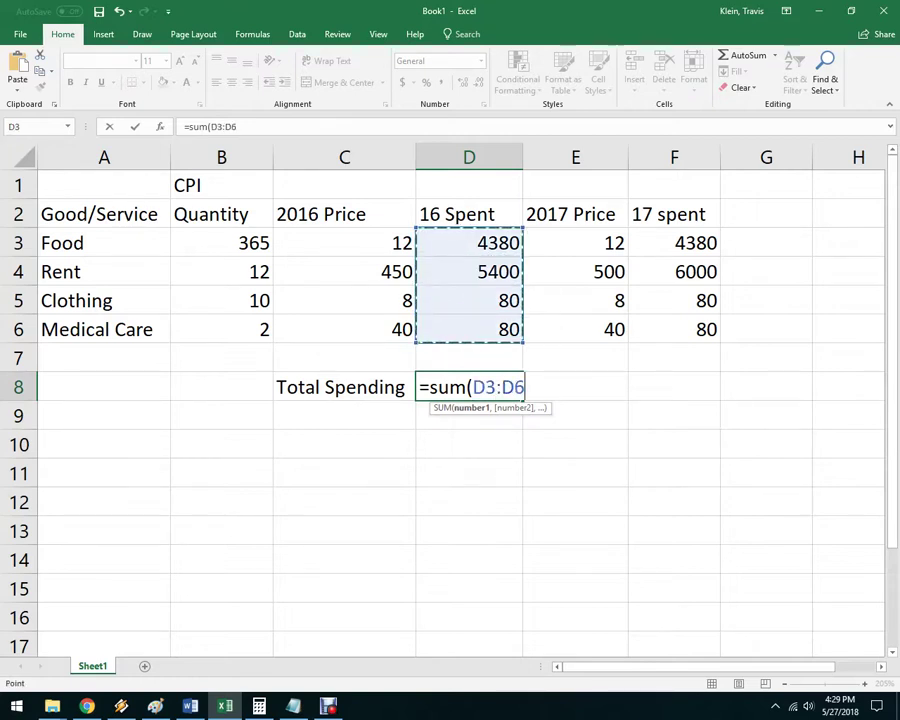
pyautogui.write(')')
pyautogui.press('Return')
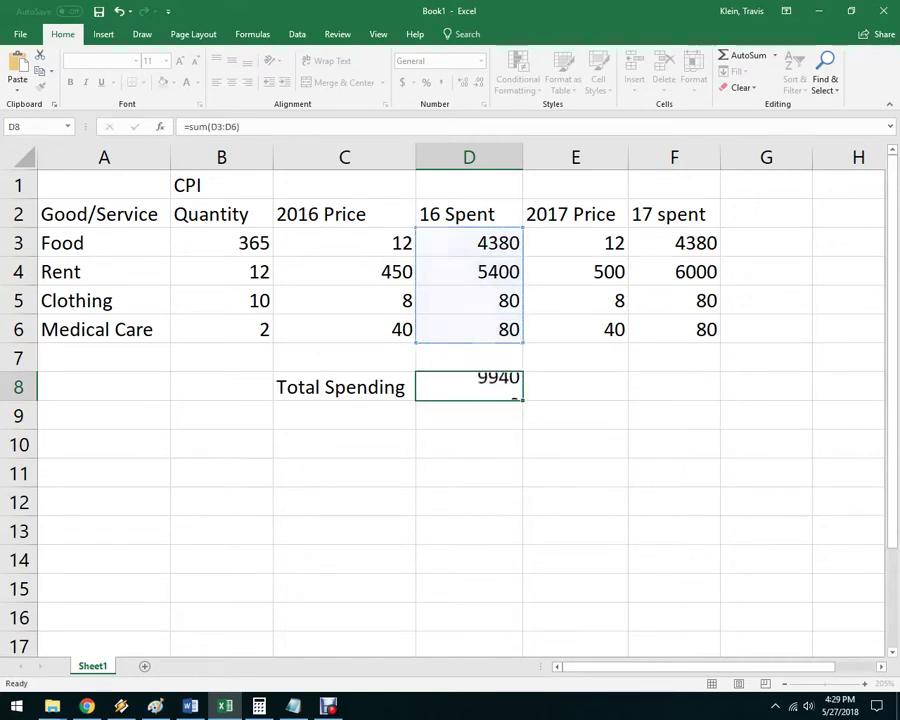
# - Copy the total formula from D8 to F8 to total the 17 spent column
pyautogui.click(469, 387)
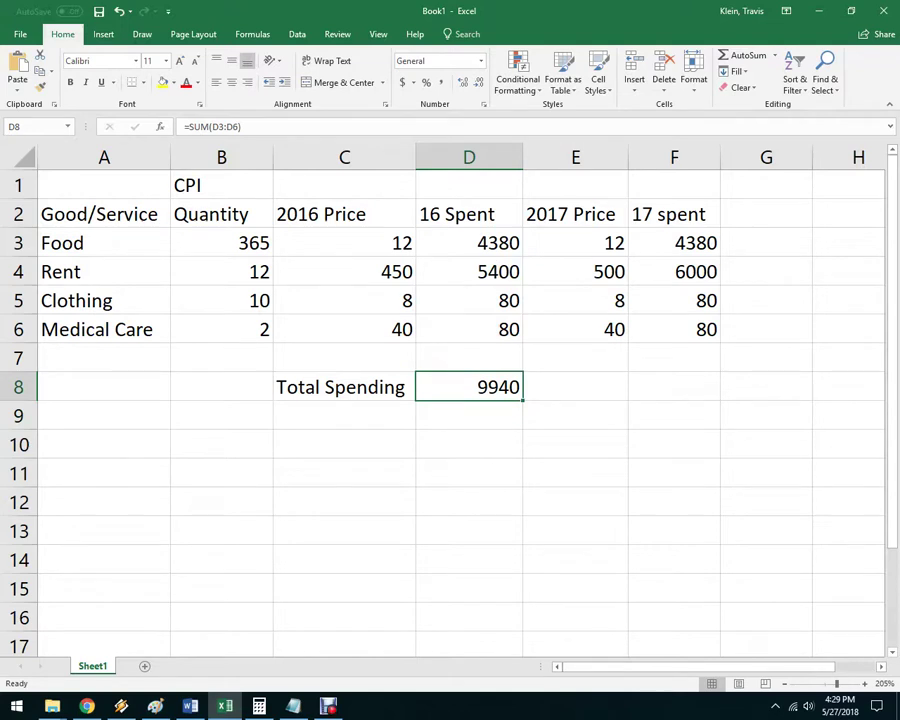
pyautogui.hotkey('ctrl', 'c')
pyautogui.click(674, 387)
pyautogui.hotkey('ctrl', 'v')
pyautogui.click(674, 473)
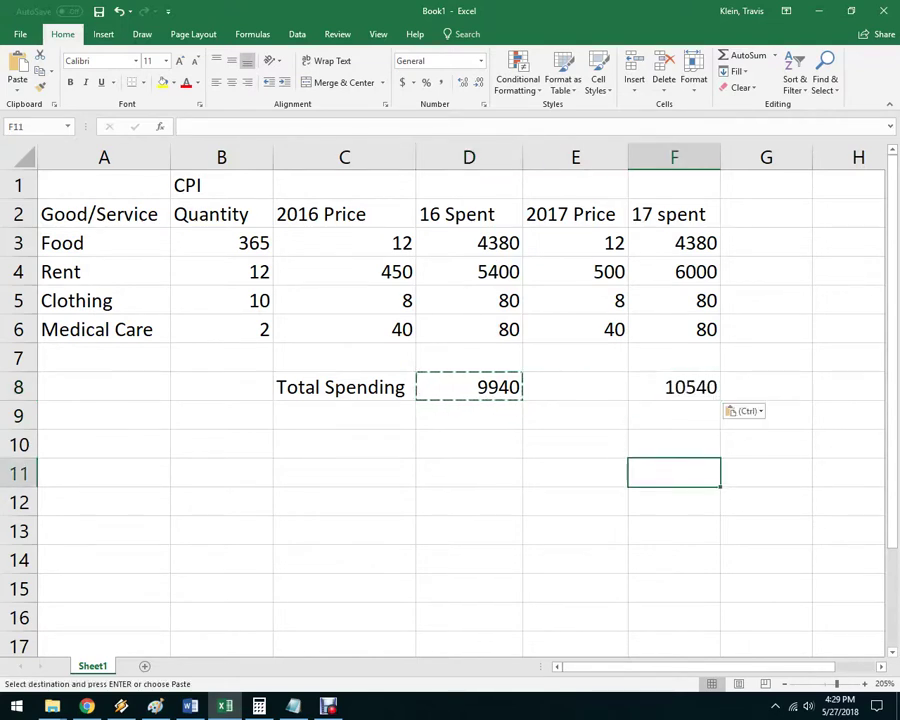
pyautogui.press('Escape')
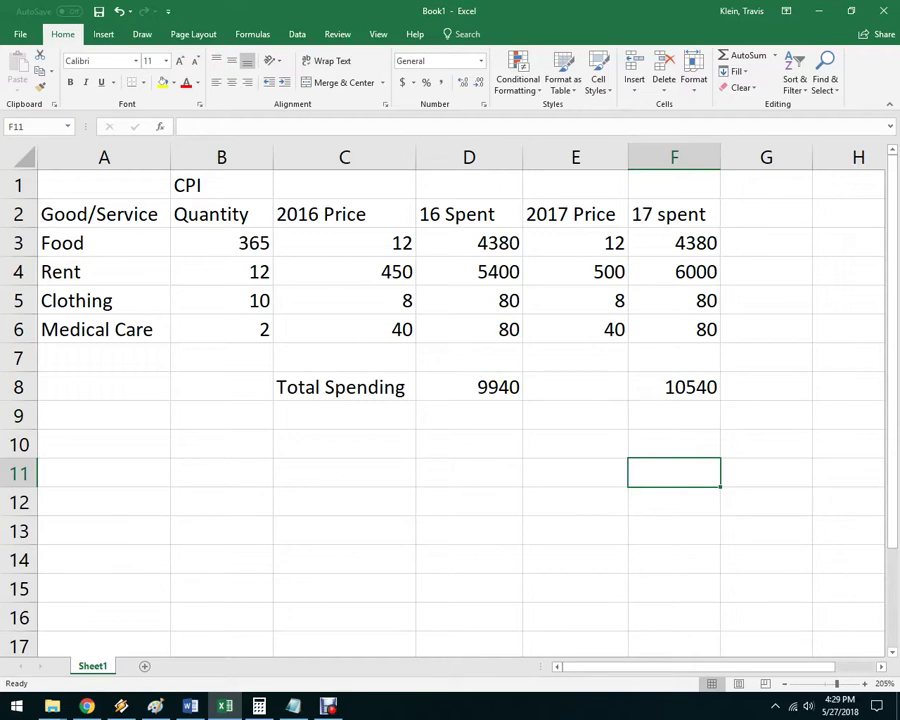
pyautogui.click(469, 473)
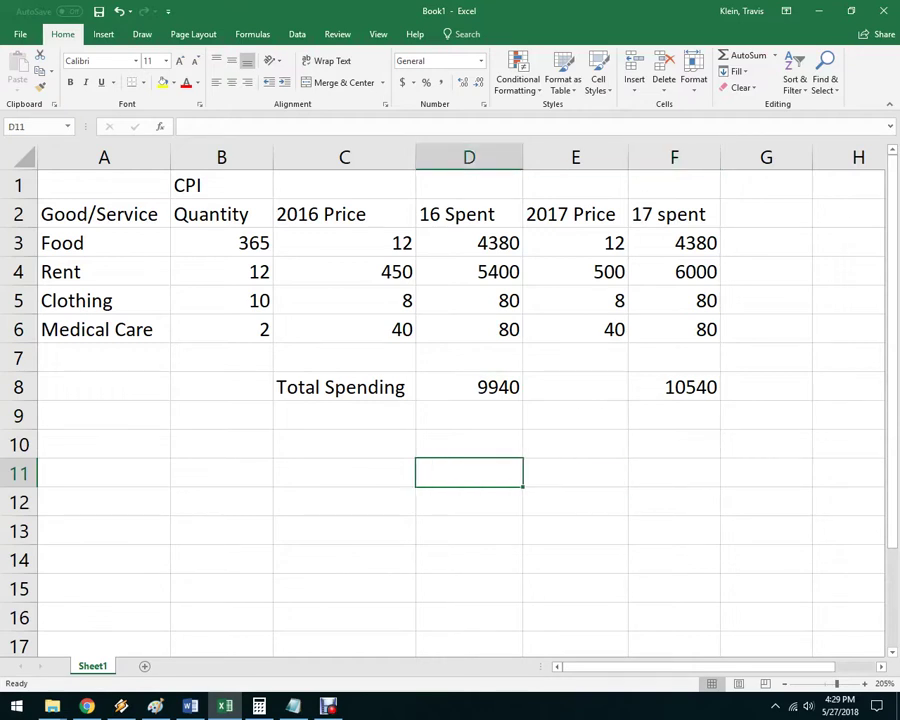
pyautogui.write('=')
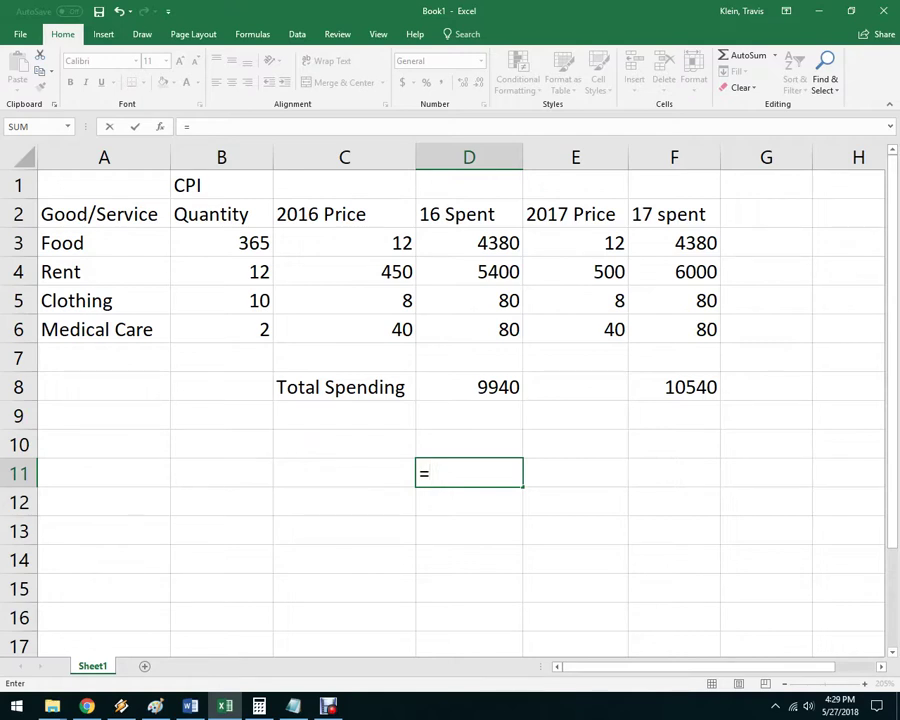
pyautogui.click(222, 444)
pyautogui.press('Escape')
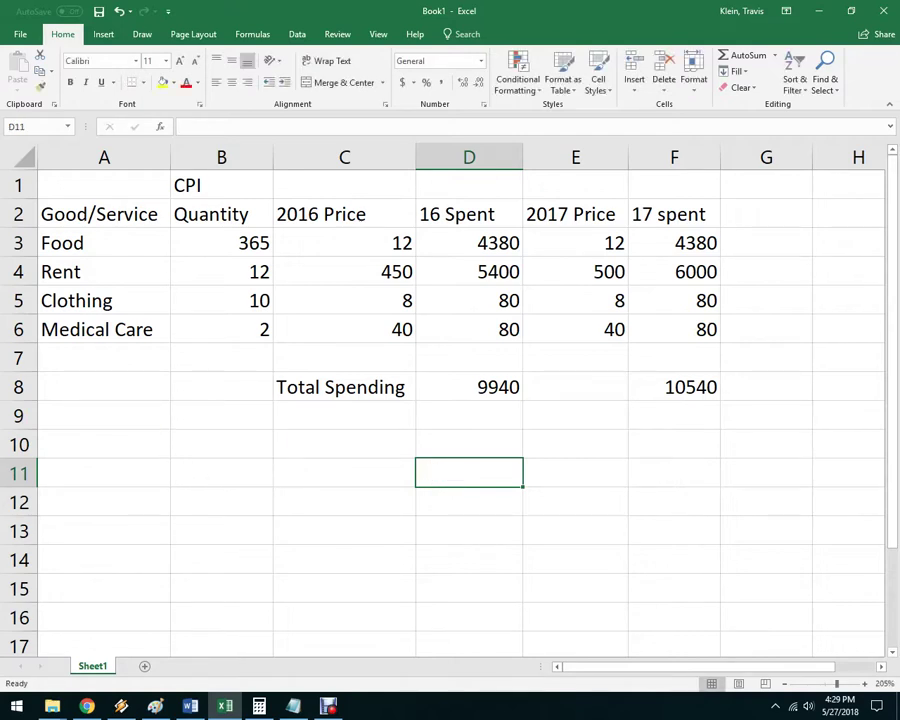
# - Enter the label "New-Base/Base" in B10
pyautogui.click(222, 444)
pyautogui.write('N')
pyautogui.press('BackSpace')
pyautogui.write('New')
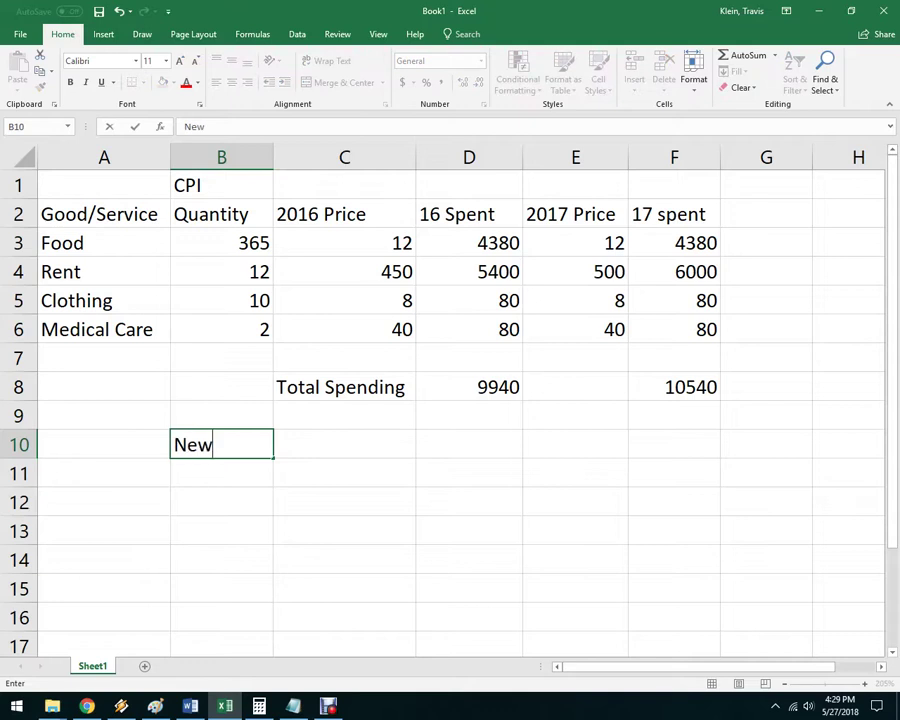
pyautogui.write('-Base/Base')
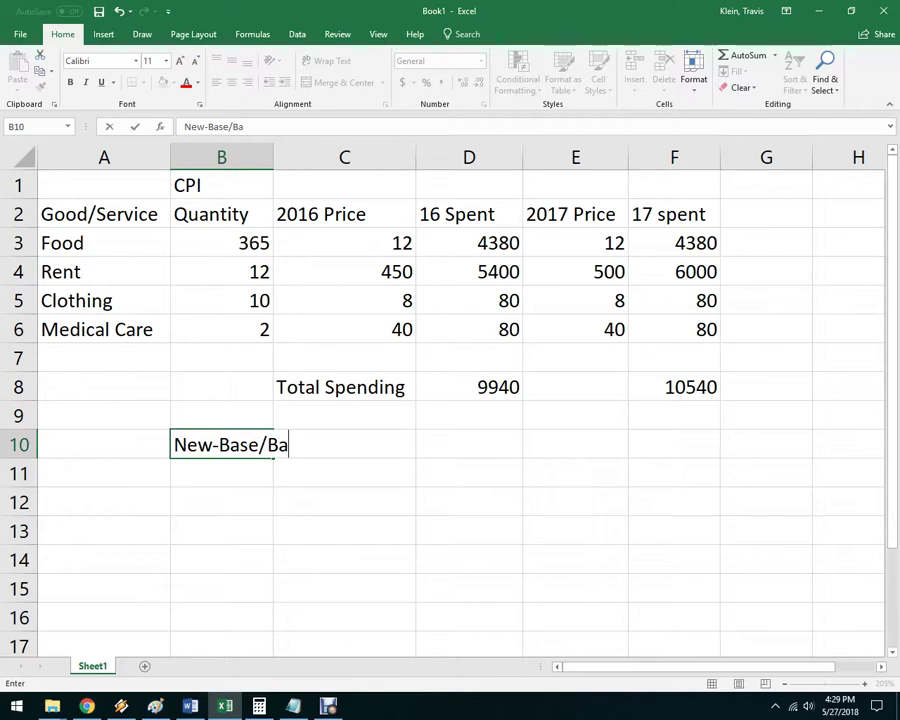
# - Calculate the rate of change in total spending in D11 with =(F8-D8)/D8
pyautogui.click(469, 473)
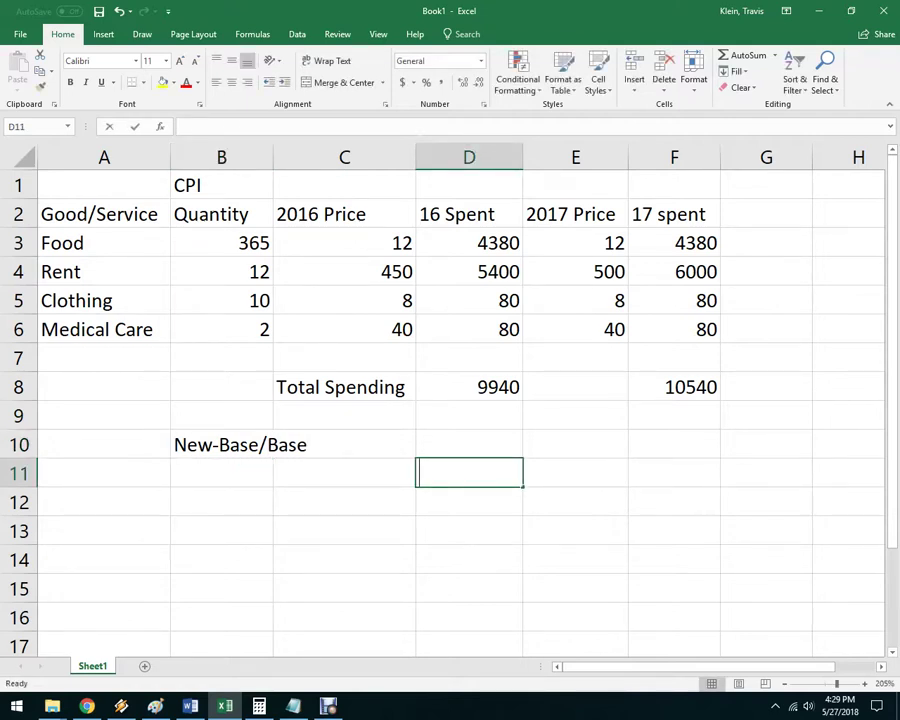
pyautogui.write('=')
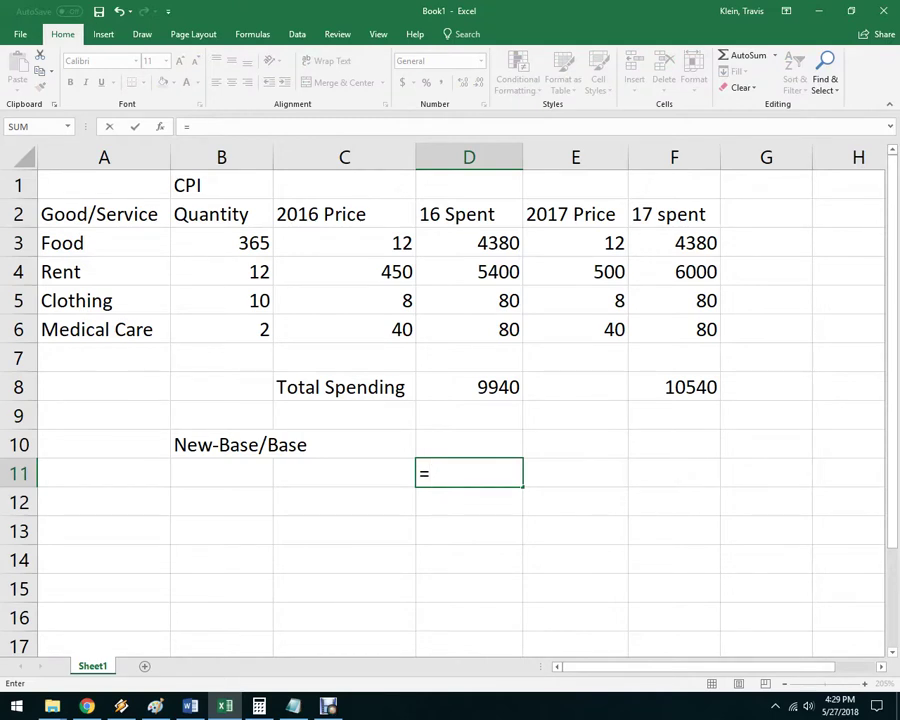
pyautogui.click(674, 387)
pyautogui.write('-')
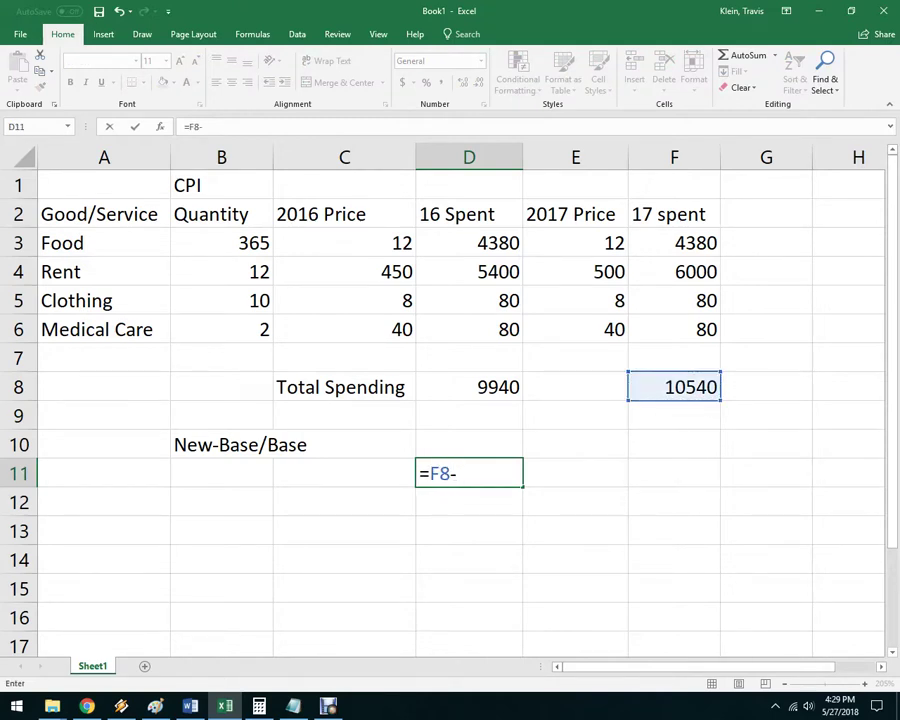
pyautogui.click(469, 387)
pyautogui.click(218, 127)
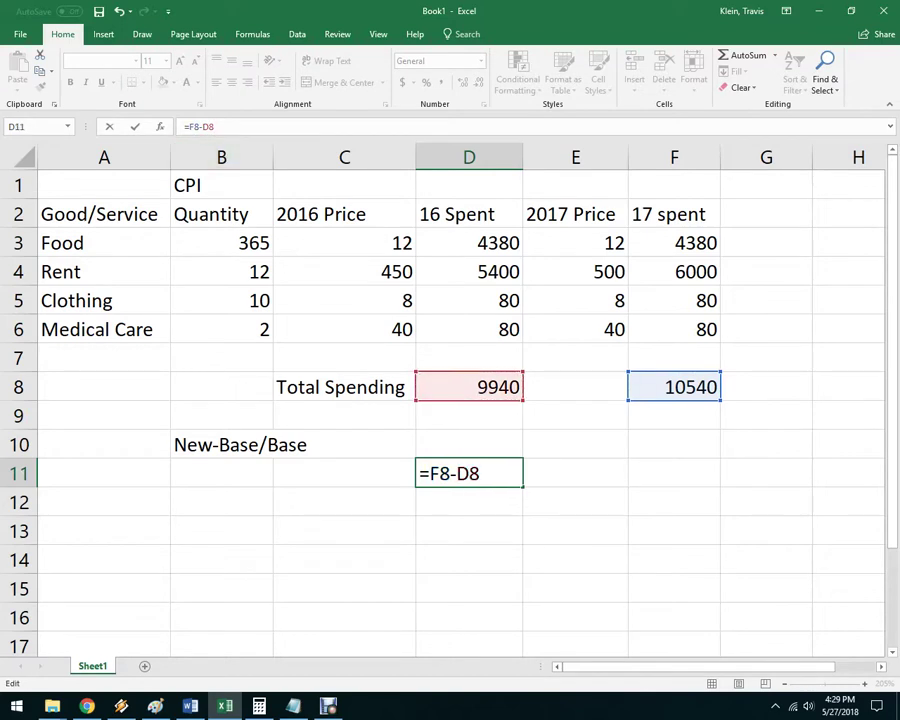
pyautogui.write(')')
pyautogui.click(190, 127)
pyautogui.write('(')
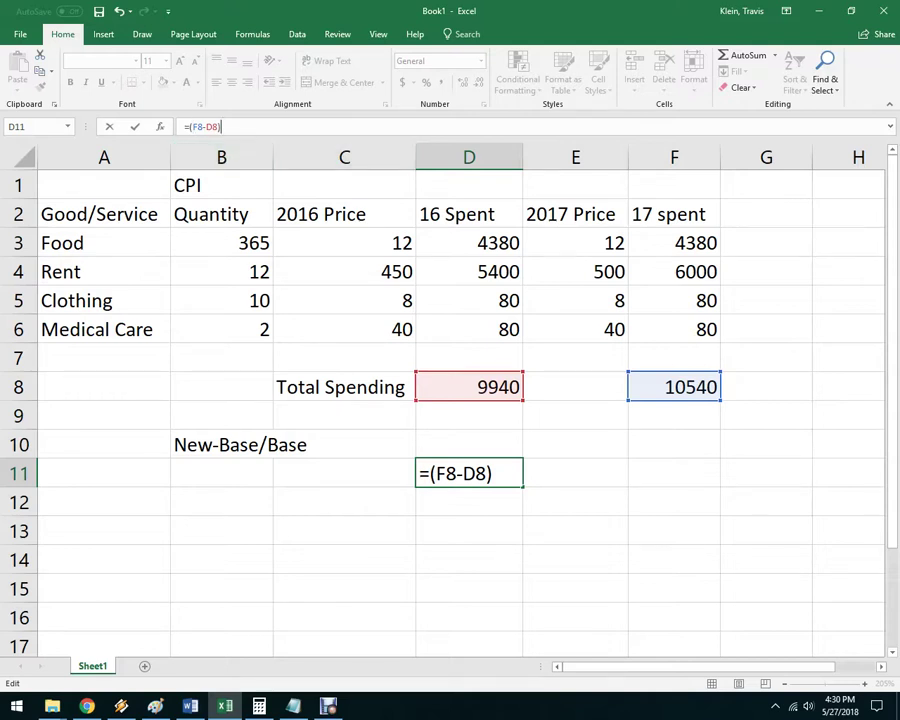
pyautogui.write('/')
pyautogui.click(469, 387)
pyautogui.press('Return')
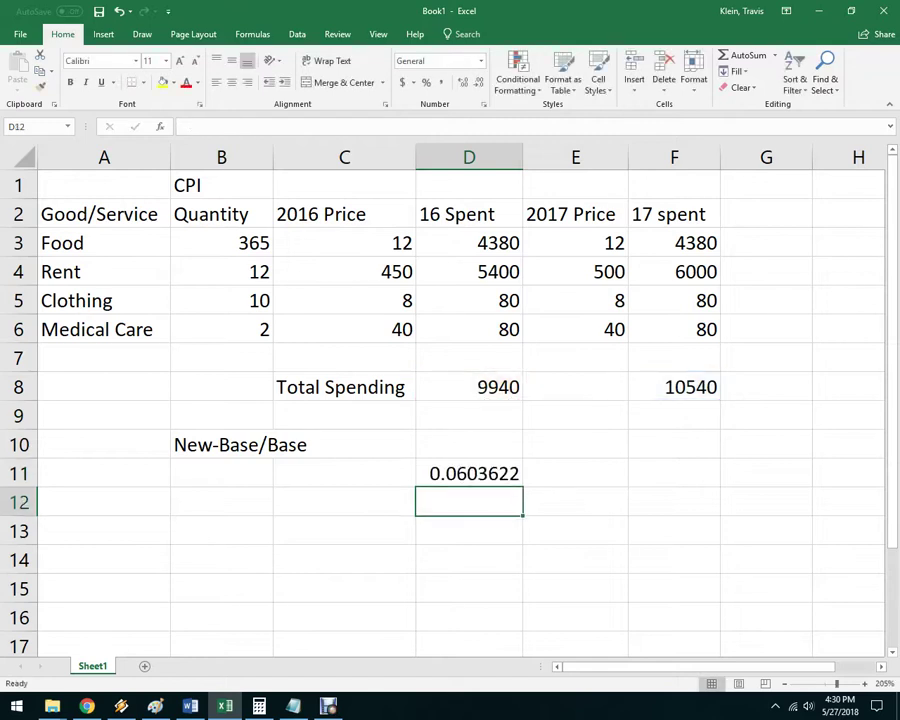
# - Format the rate of change in D11 as a percentage with two decimal places
pyautogui.click(469, 473)
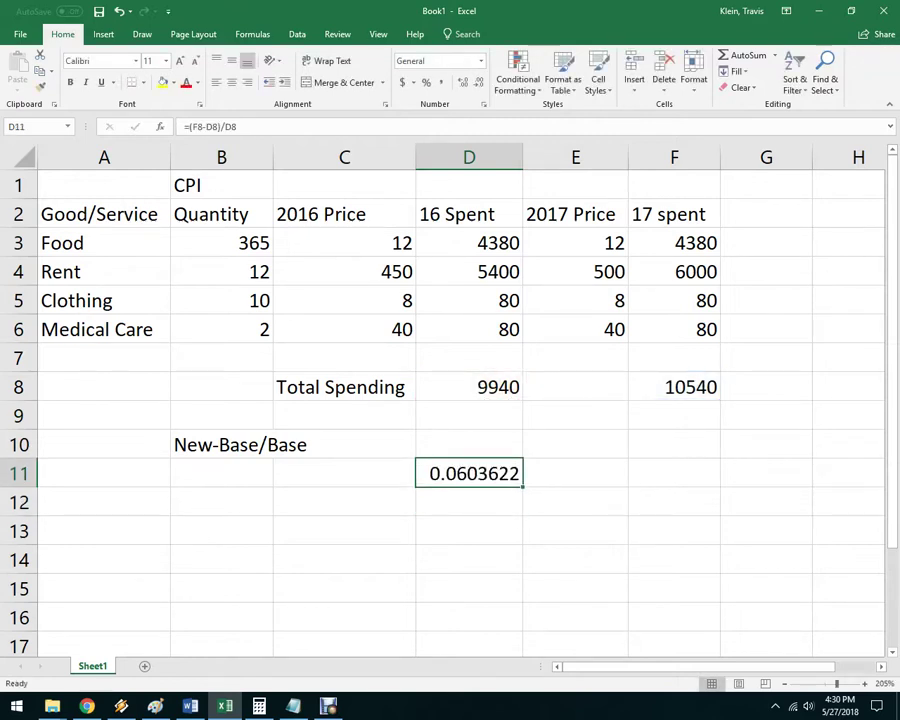
pyautogui.hotkey('ctrl', 'shift', '5')
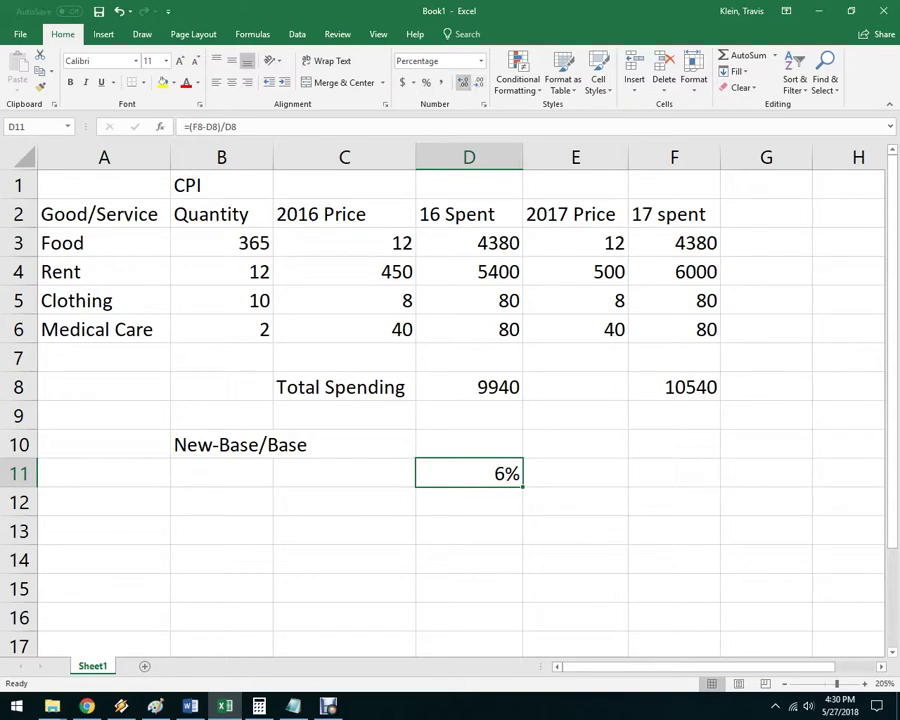
pyautogui.click(463, 82)
pyautogui.click(463, 82)
pyautogui.click(674, 473)
pyautogui.click(575, 559)
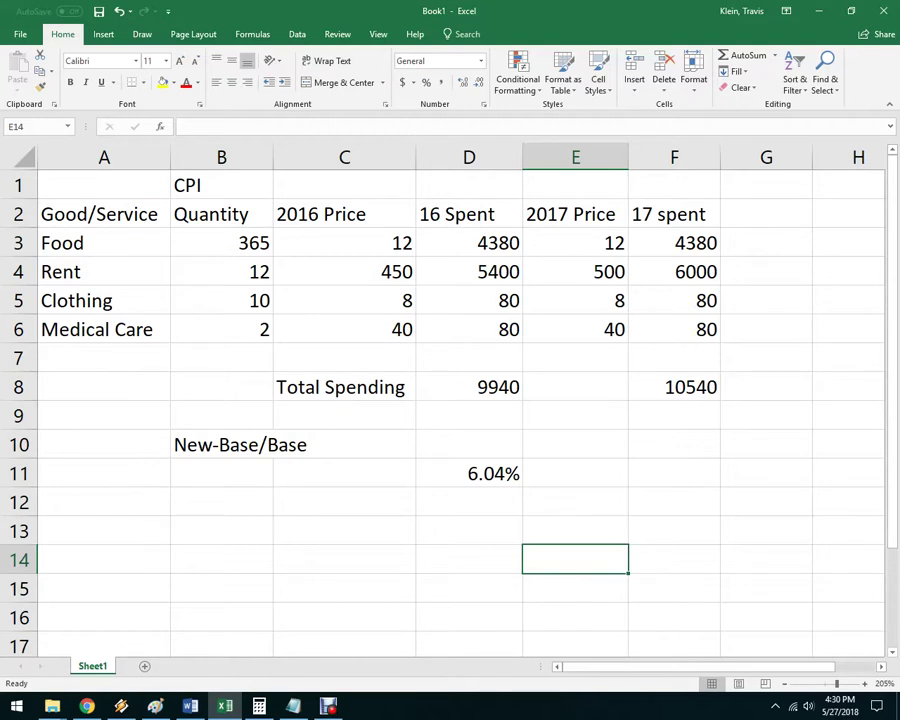
# - Try a food quantity of 500 in B3 and restore it to 365
pyautogui.click(221, 243)
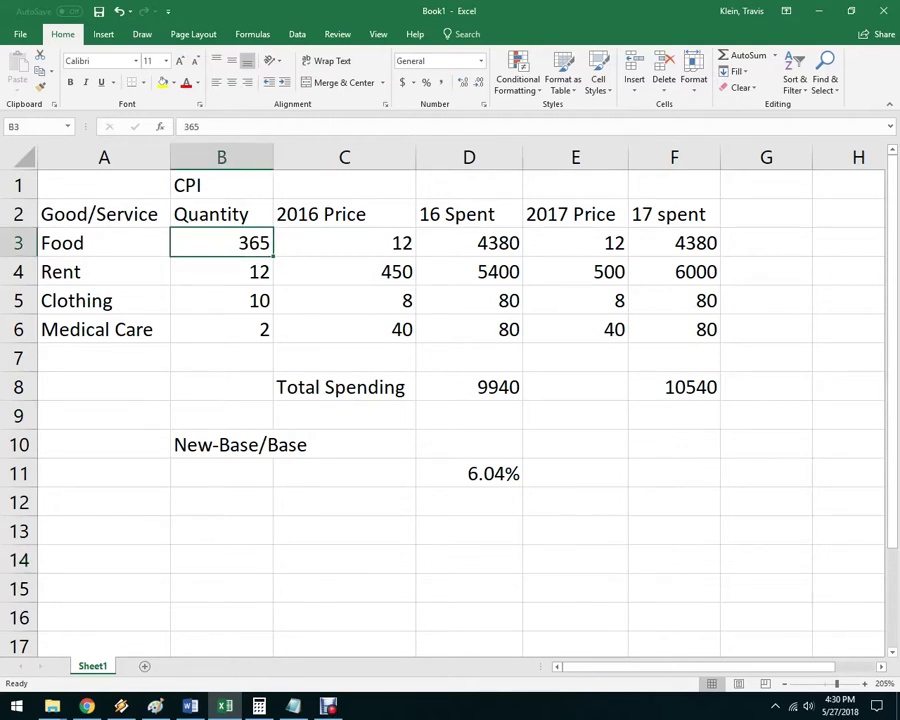
pyautogui.write('500')
pyautogui.press('Return')
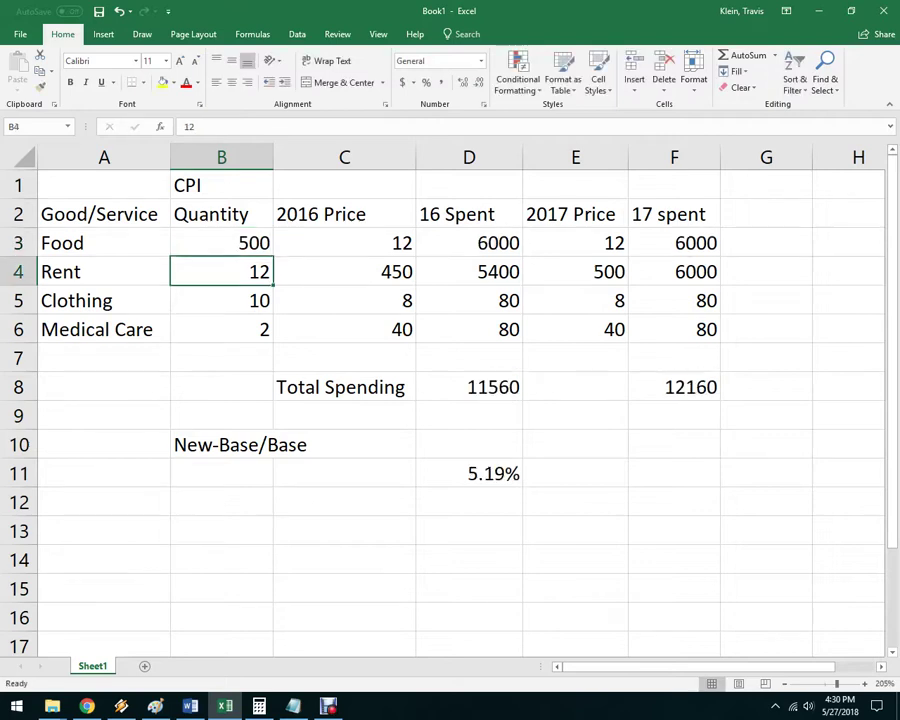
pyautogui.click(221, 243)
pyautogui.write('365')
pyautogui.press('Return')
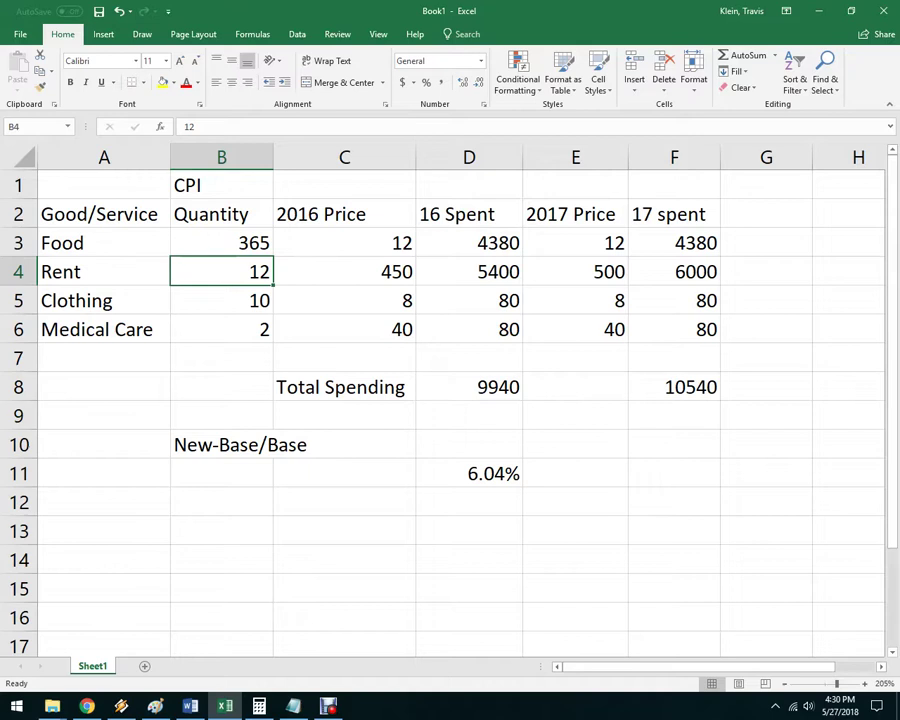
# - Change the header in E2 to "2018 Price"
pyautogui.click(575, 214)
pyautogui.click(202, 126)
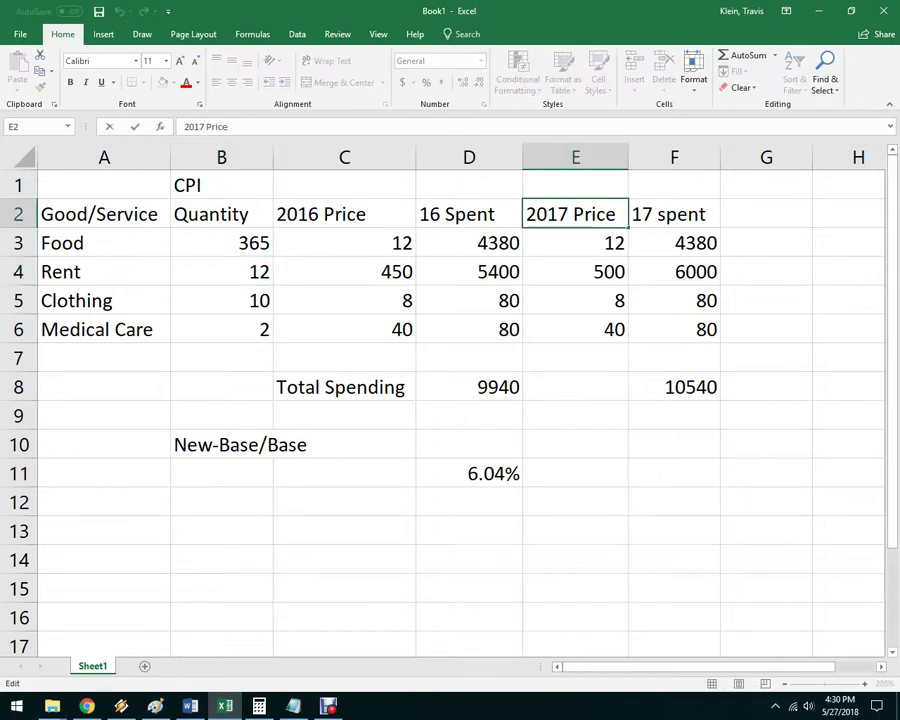
pyautogui.press('BackSpace')
pyautogui.write('8')
pyautogui.press('Return')
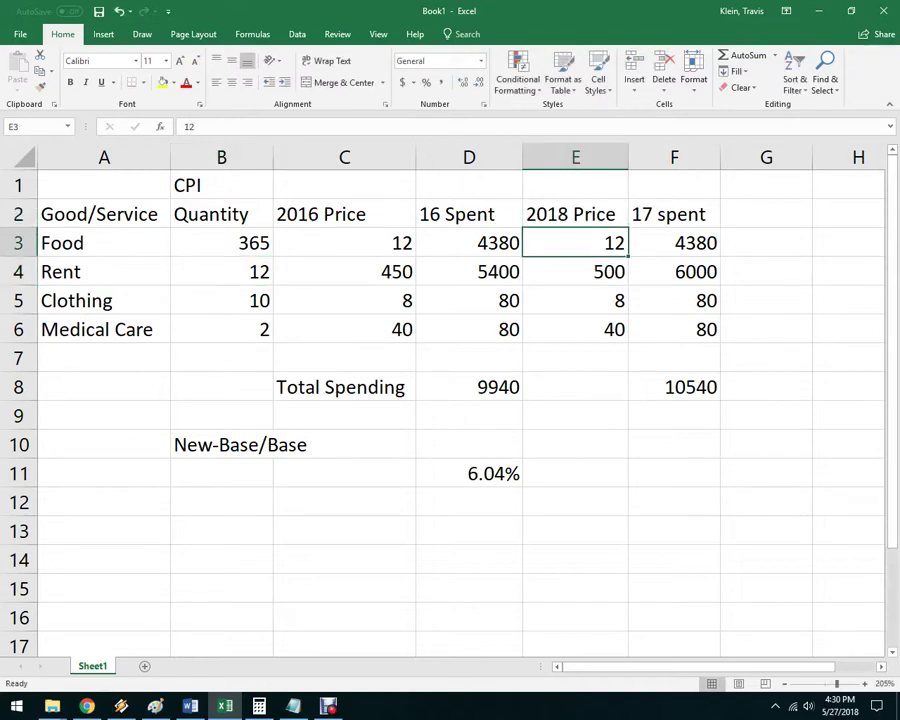
# - Set the 2018 prices to 13 for food, 7 for clothing and 35 for medical care, and select the rate of change in D11
pyautogui.write('13')
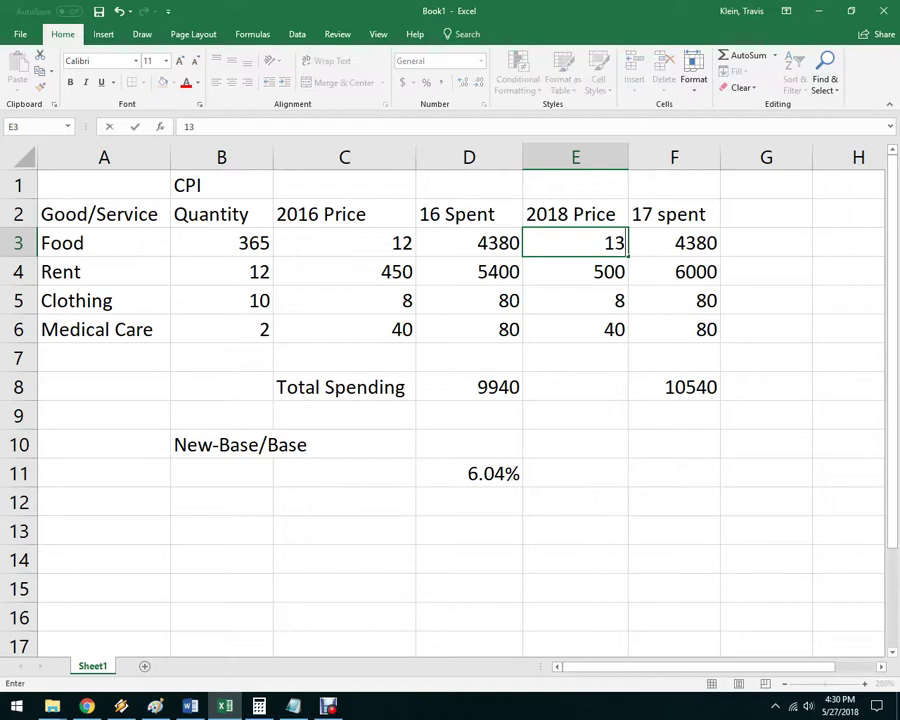
pyautogui.press('Return')
pyautogui.press('Return')
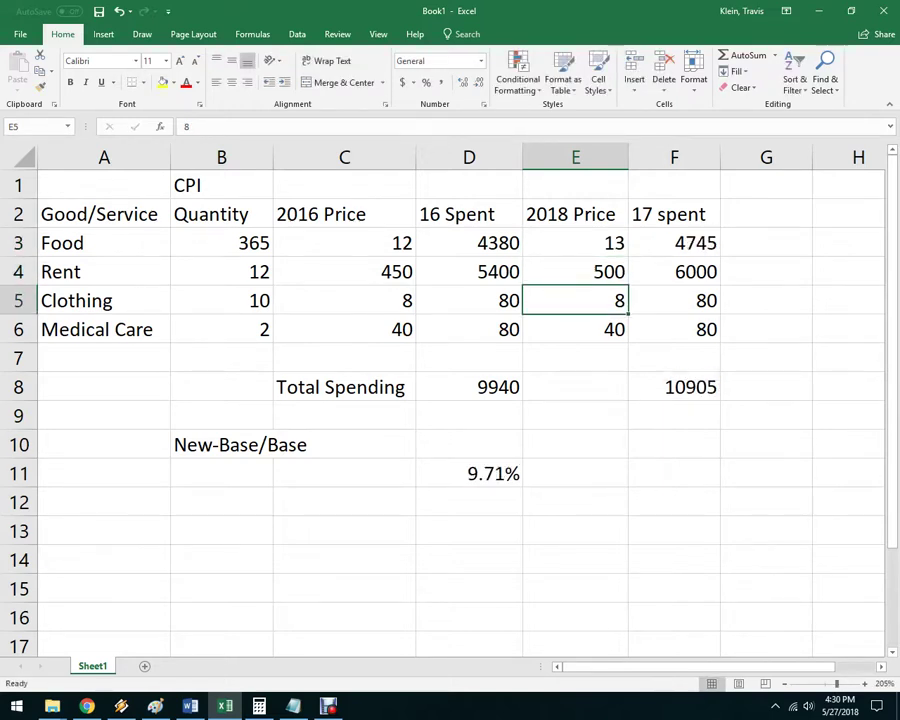
pyautogui.write('7')
pyautogui.press('Return')
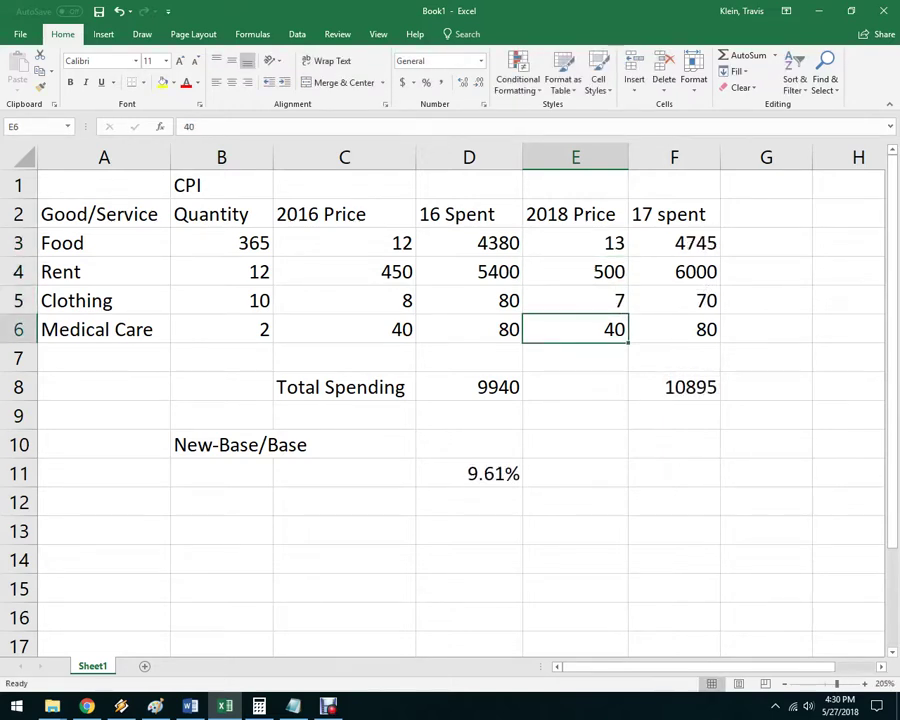
pyautogui.write('35')
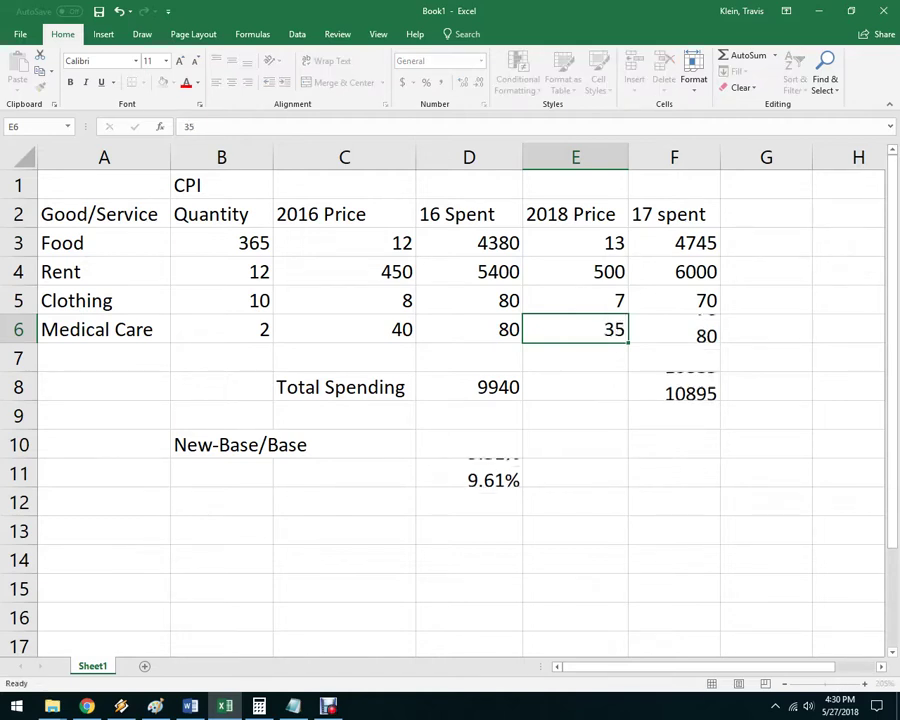
pyautogui.press('Return')
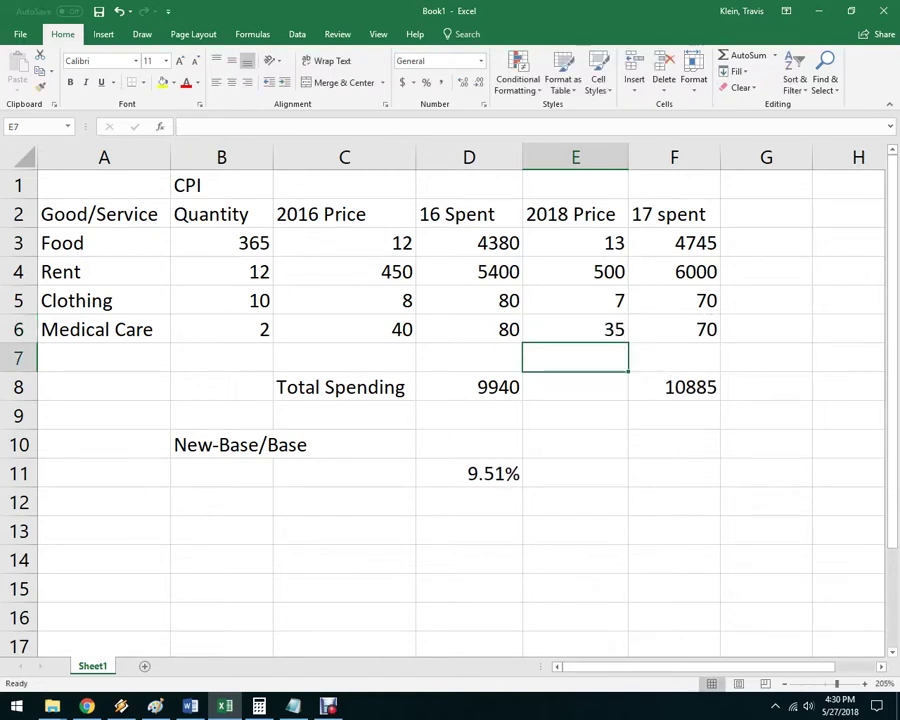
pyautogui.click(469, 474)
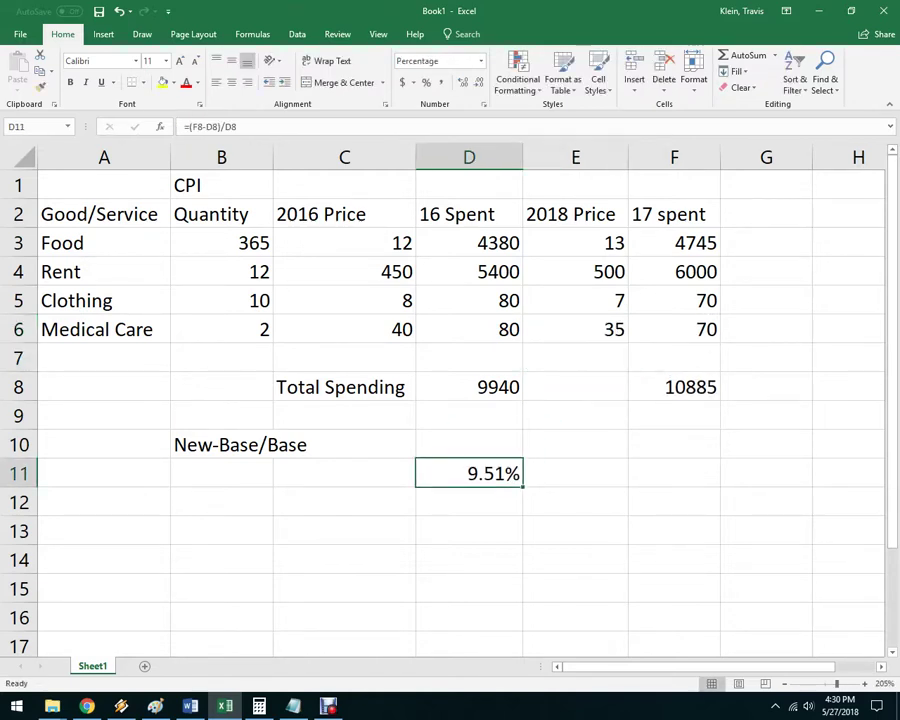